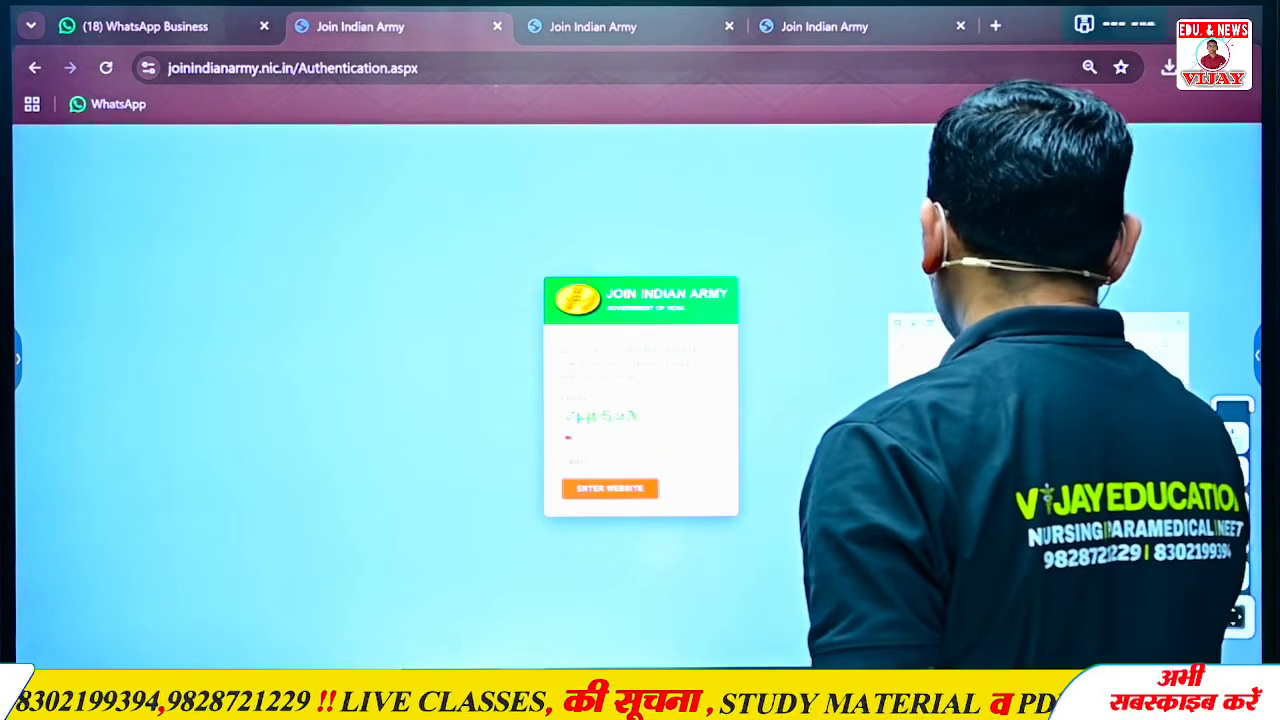
# Try to enter the Join Indian Army website with the characters shown in the captcha image
pyautogui.click(609, 488)
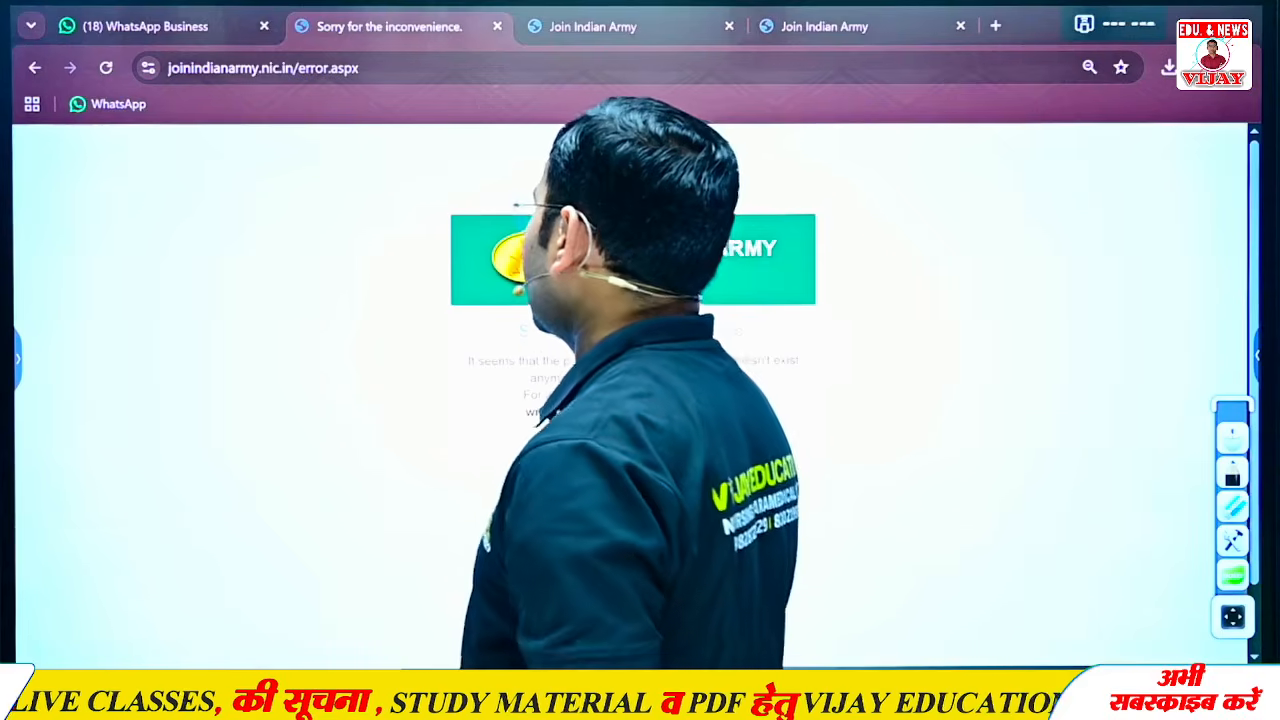
pyautogui.click(633, 442)
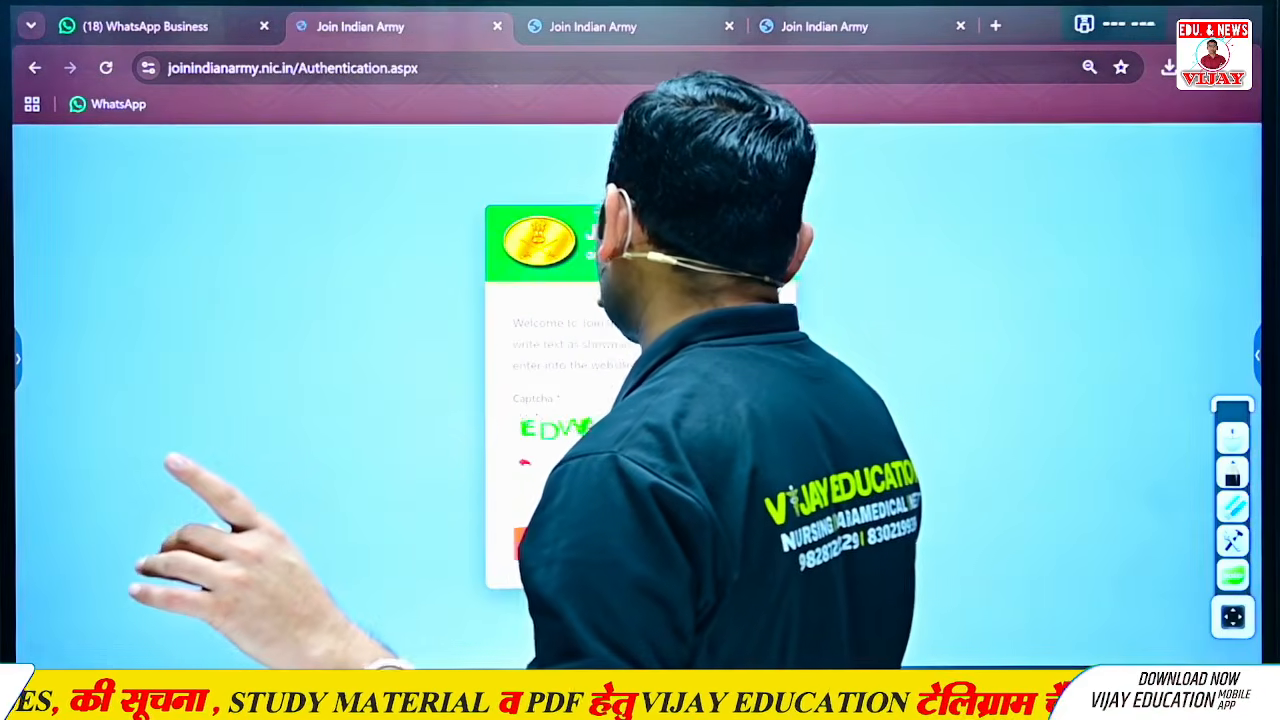
pyautogui.click(700, 430)
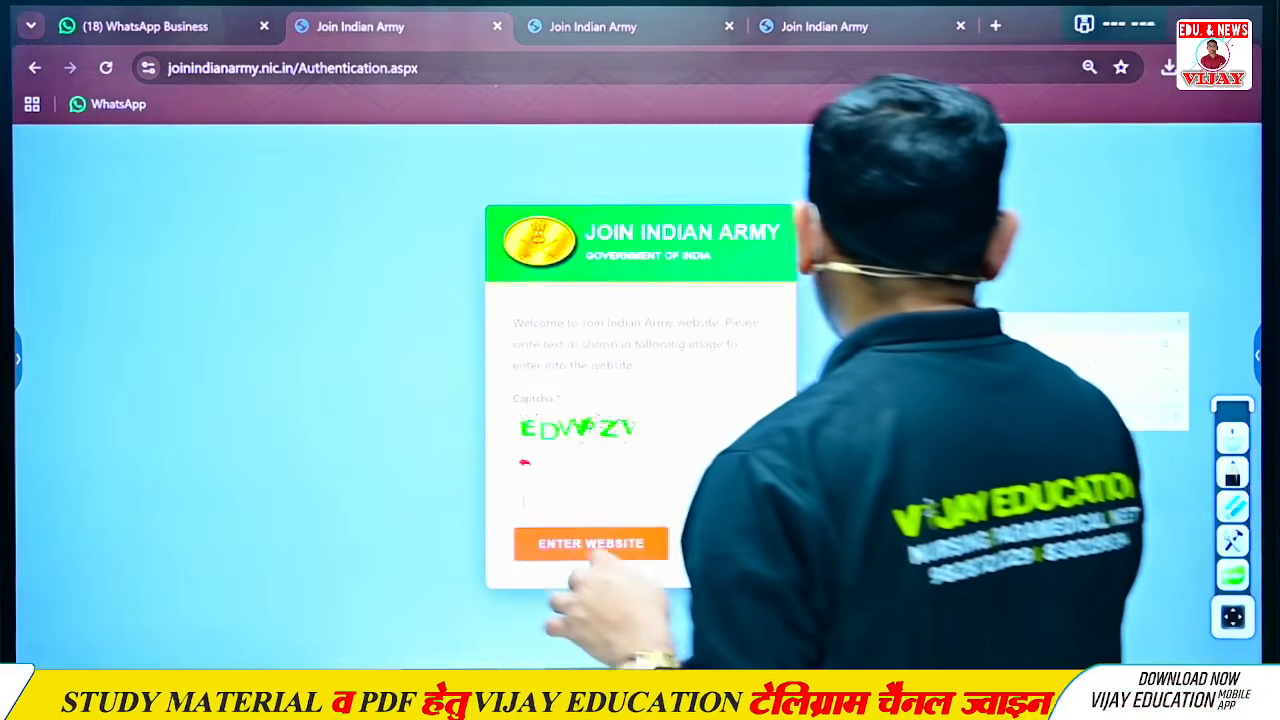
pyautogui.write('WPZV')
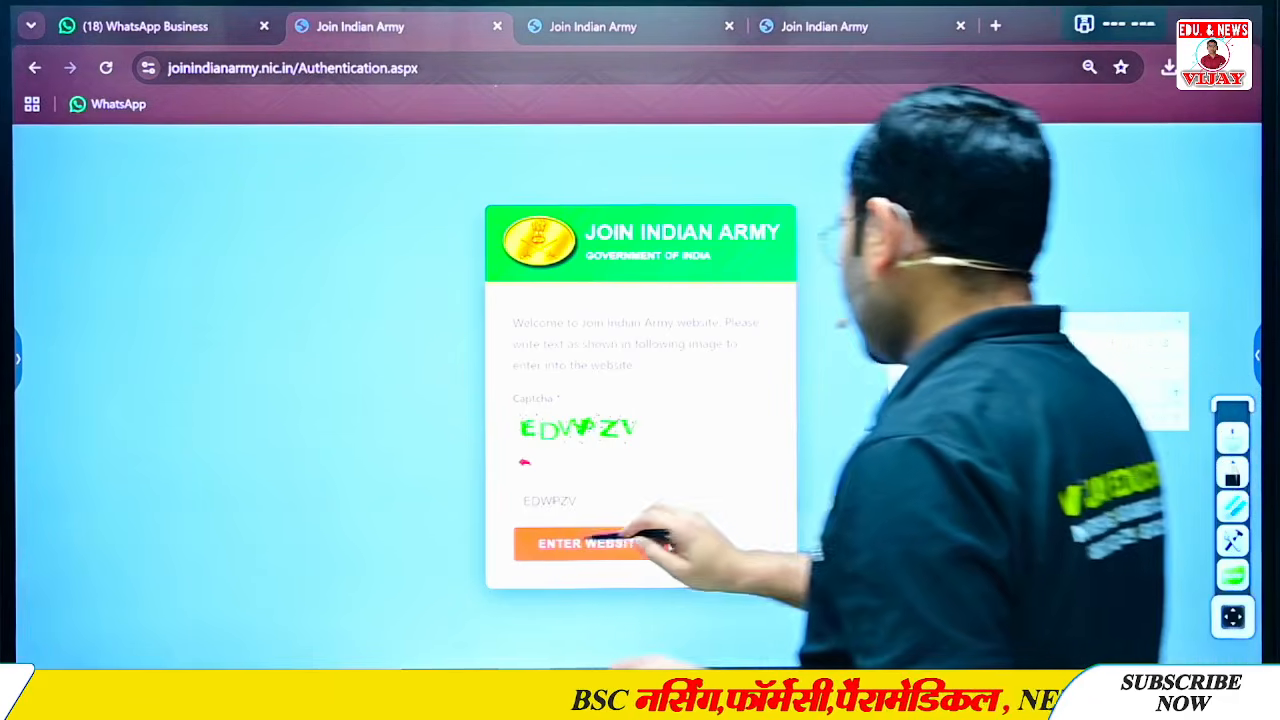
pyautogui.click(590, 543)
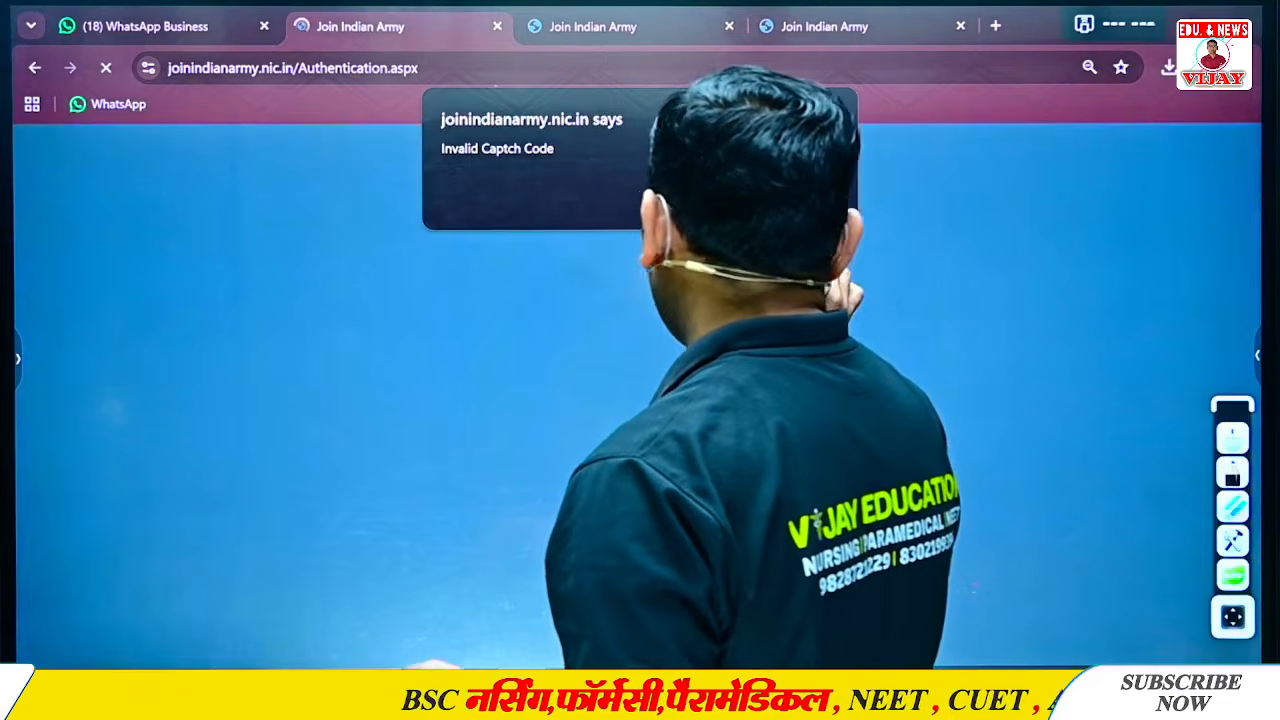
pyautogui.click(828, 192)
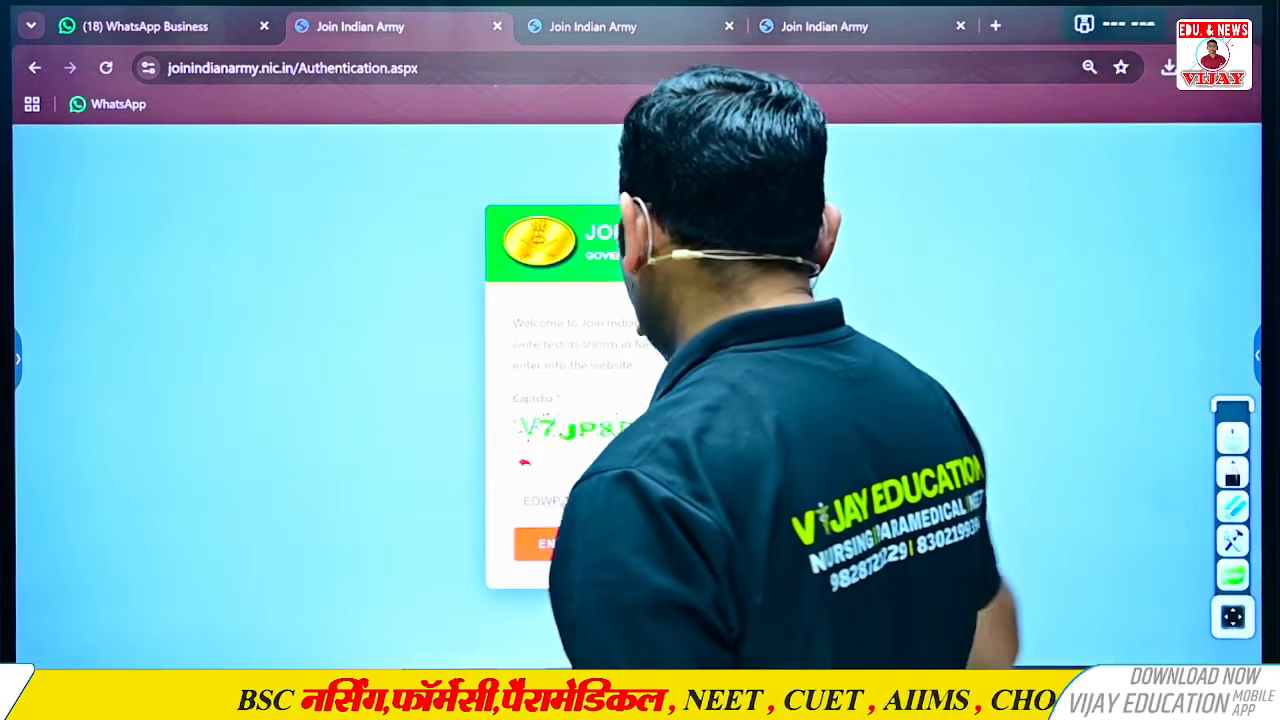
# Replace the captcha entry with the characters of the new image and enter the website
pyautogui.click(630, 502)
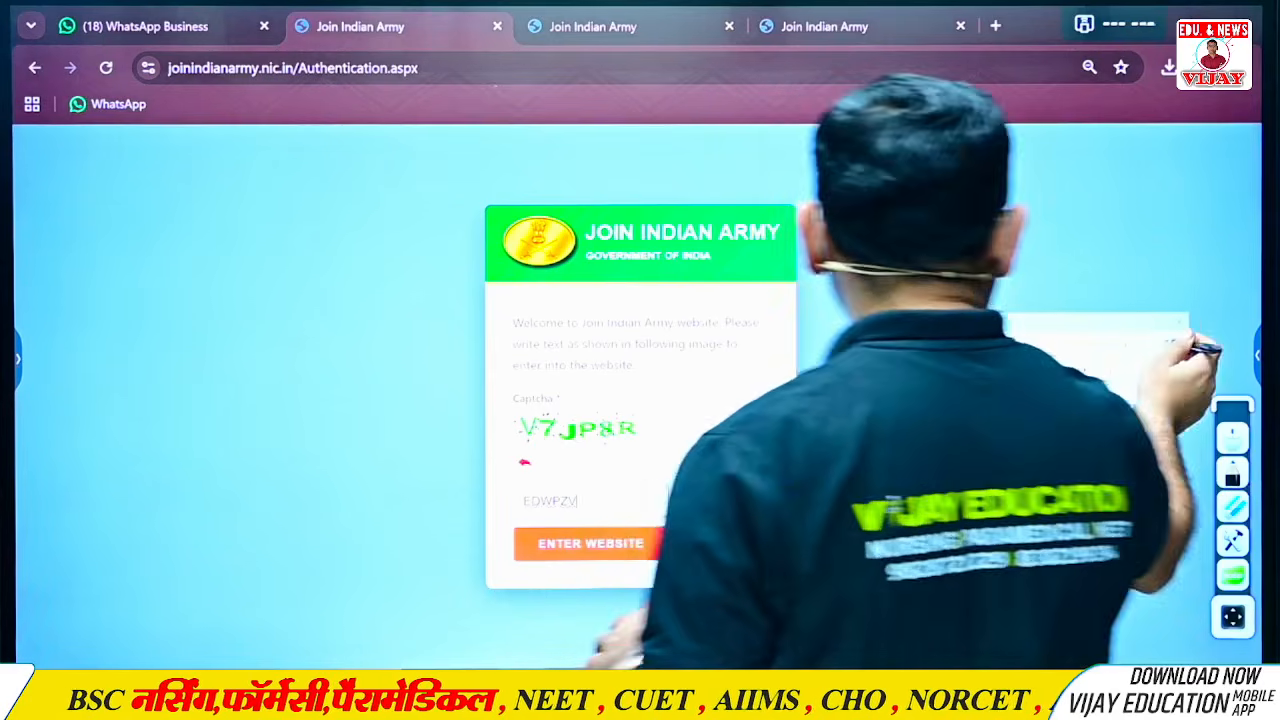
pyautogui.press('BackSpace')
pyautogui.press('BackSpace')
pyautogui.press('BackSpace')
pyautogui.press('BackSpace')
pyautogui.press('BackSpace')
pyautogui.press('BackSpace')
pyautogui.click(902, 393)
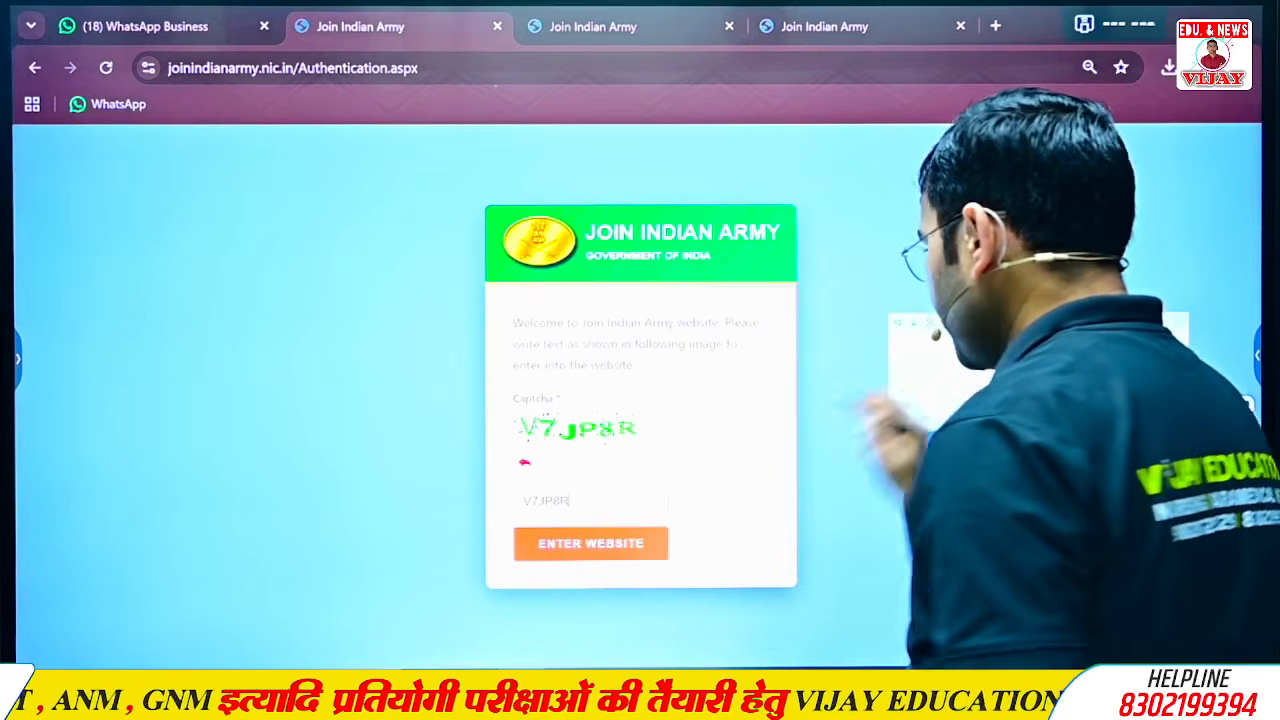
pyautogui.click(596, 544)
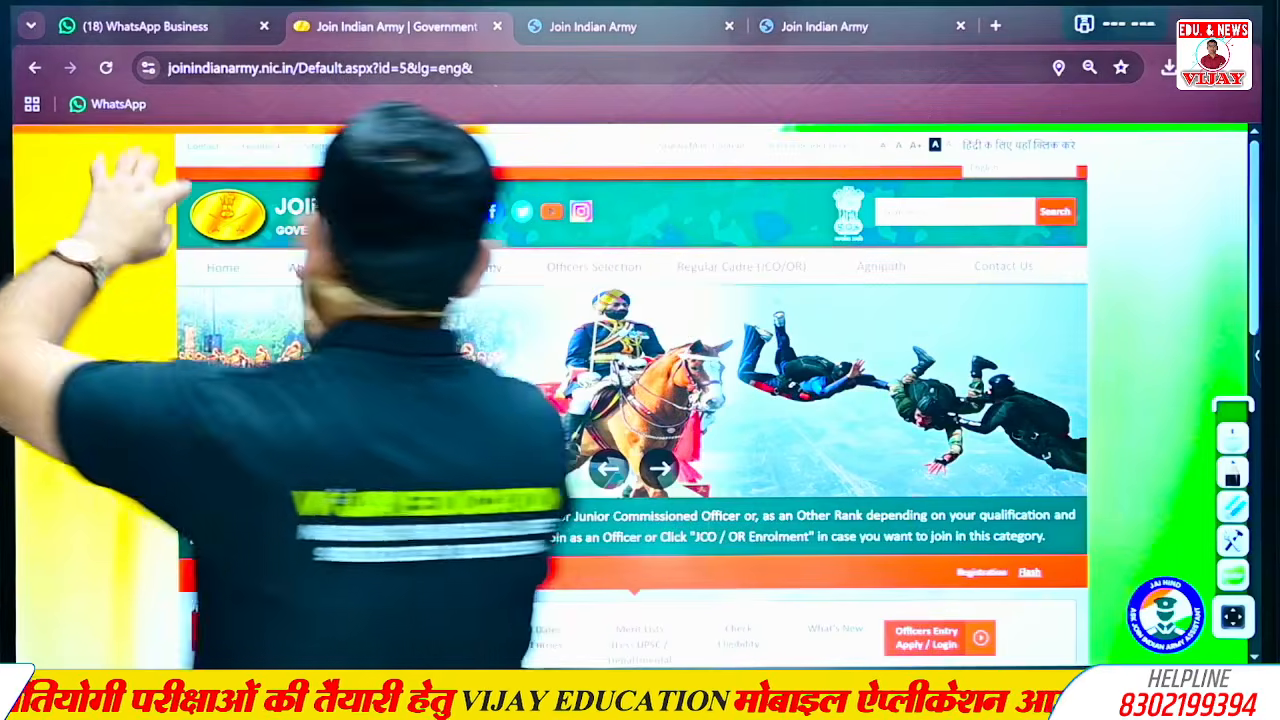
# Examine the home page's announcement ticker and its Officers Selection and JCO / OR / Agniveer Enrolment sections
pyautogui.scroll(5, 213, 150)
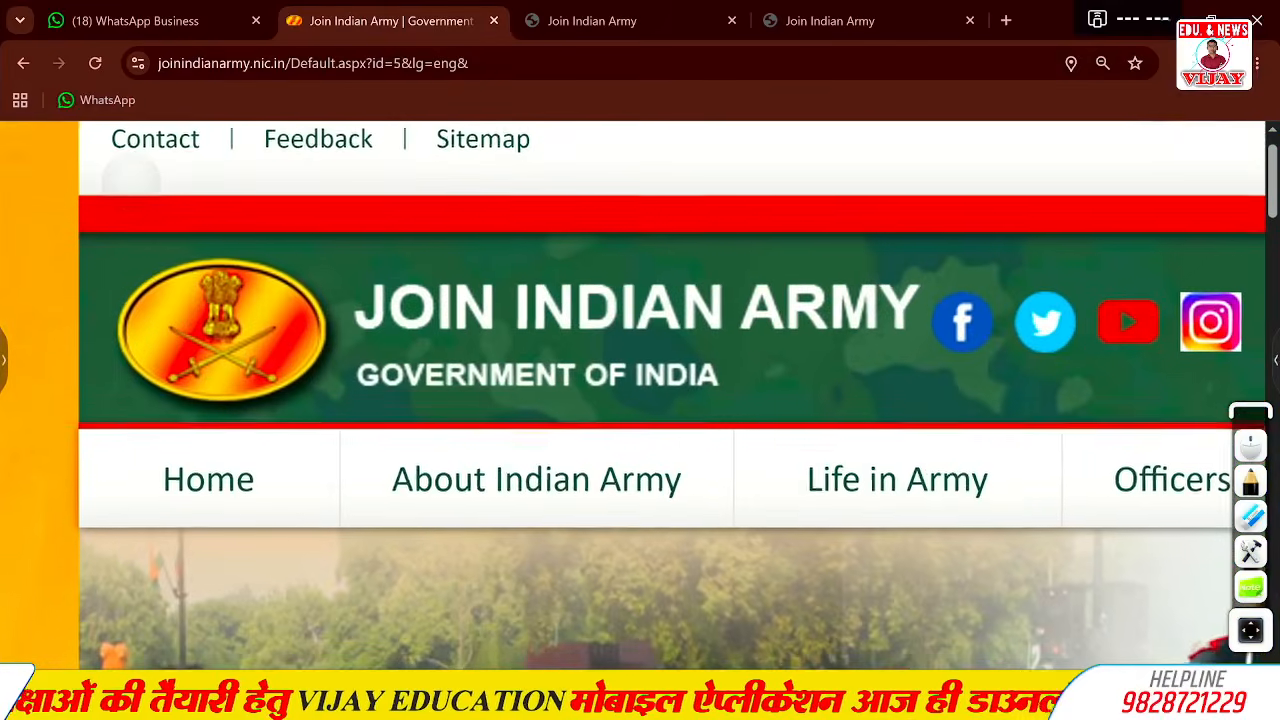
pyautogui.scroll(-4, 295, 194)
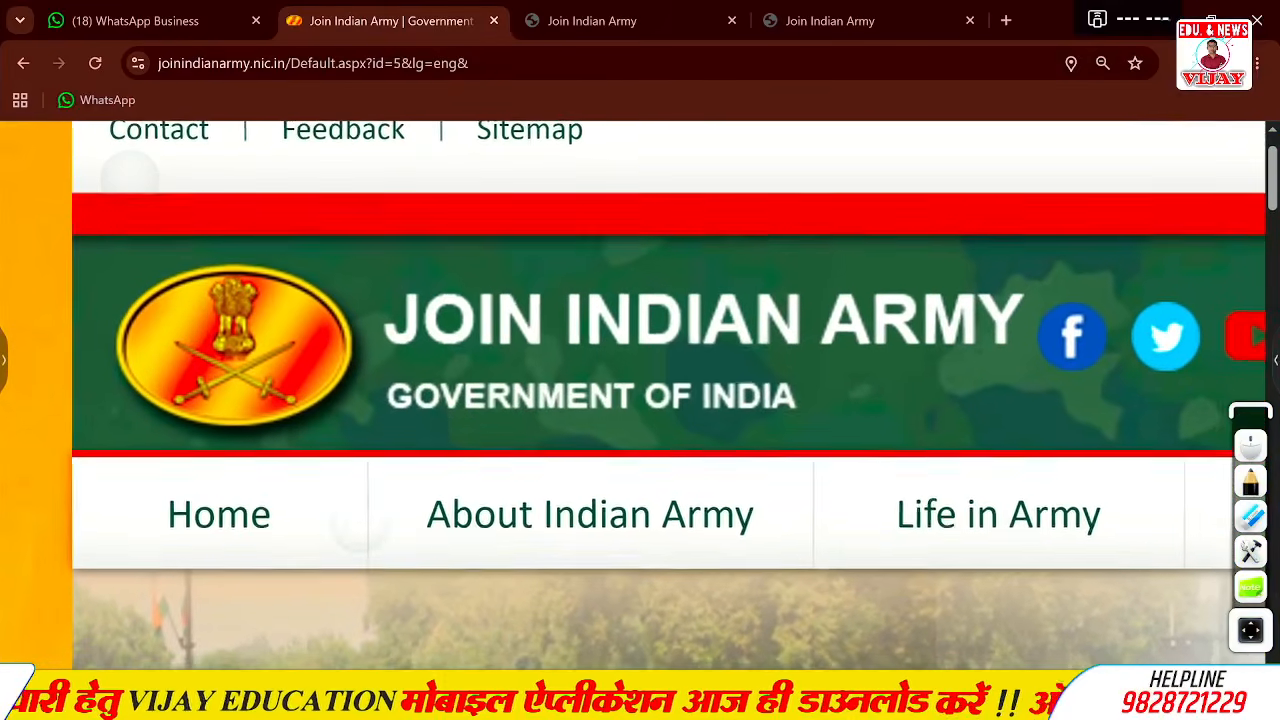
pyautogui.scroll(-3, 295, 194)
pyautogui.scroll(-3, 632, 394)
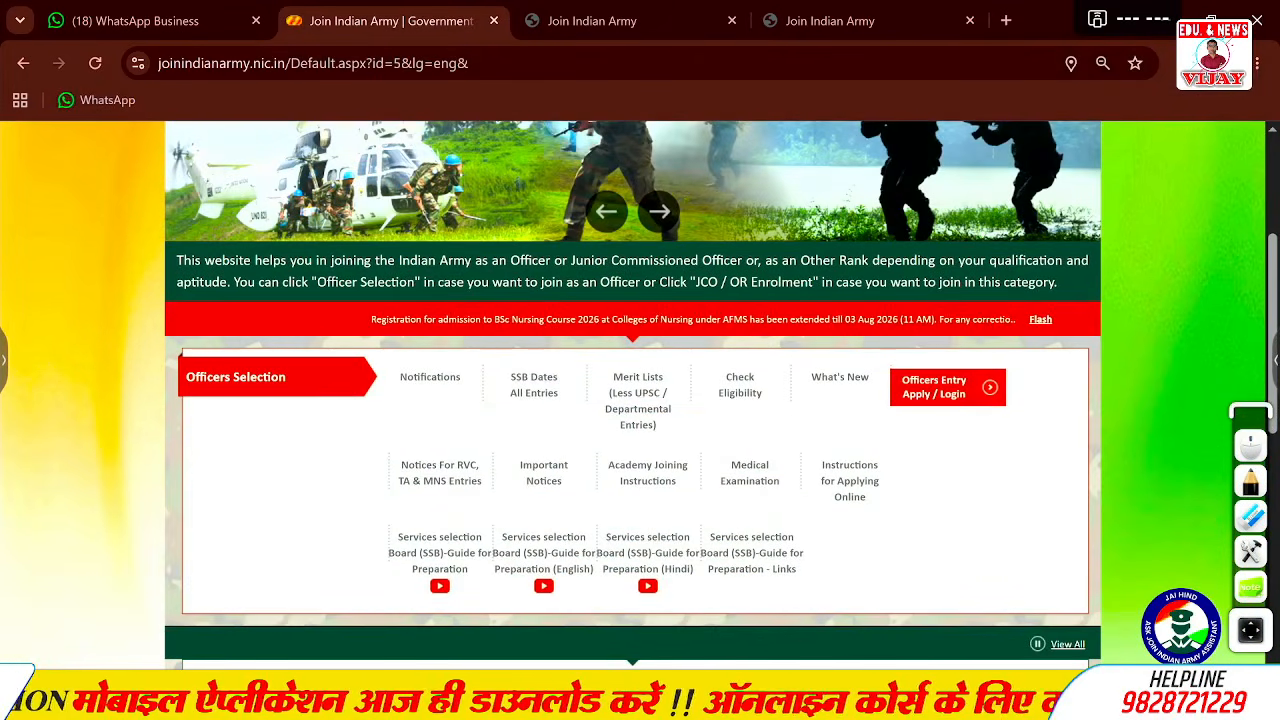
pyautogui.scroll(3, 640, 400)
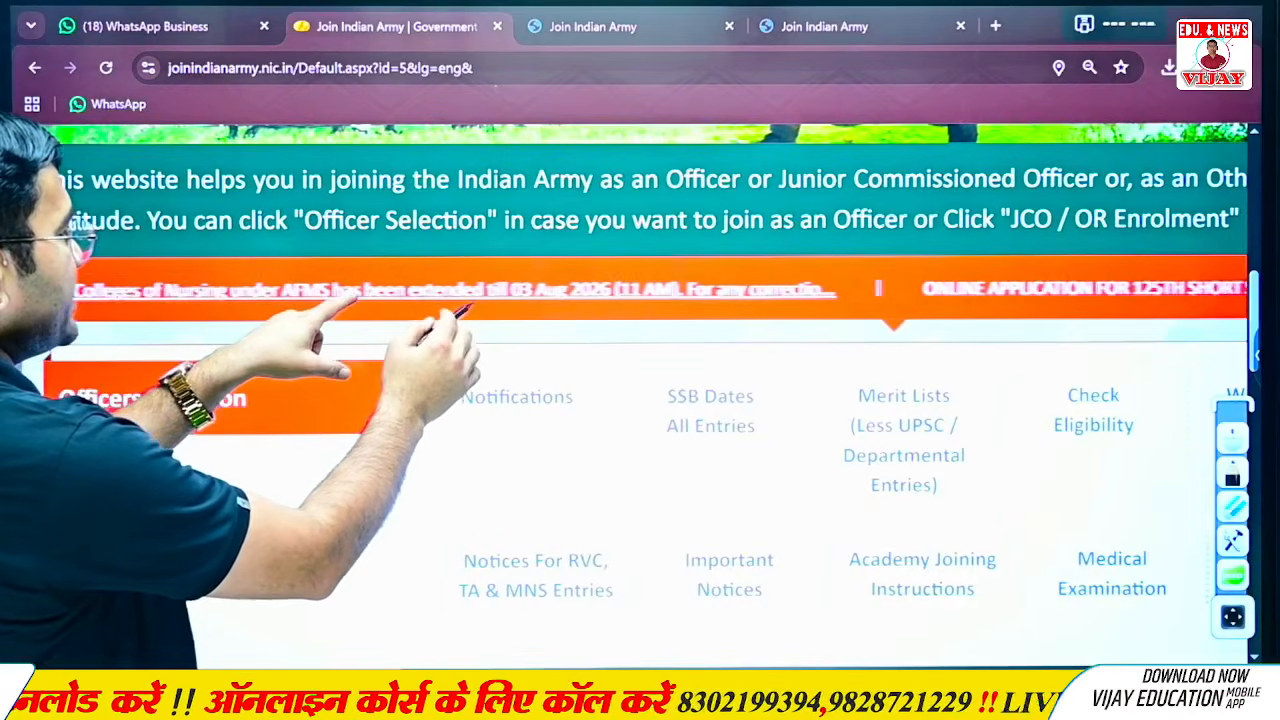
pyautogui.scroll(4, 270, 300)
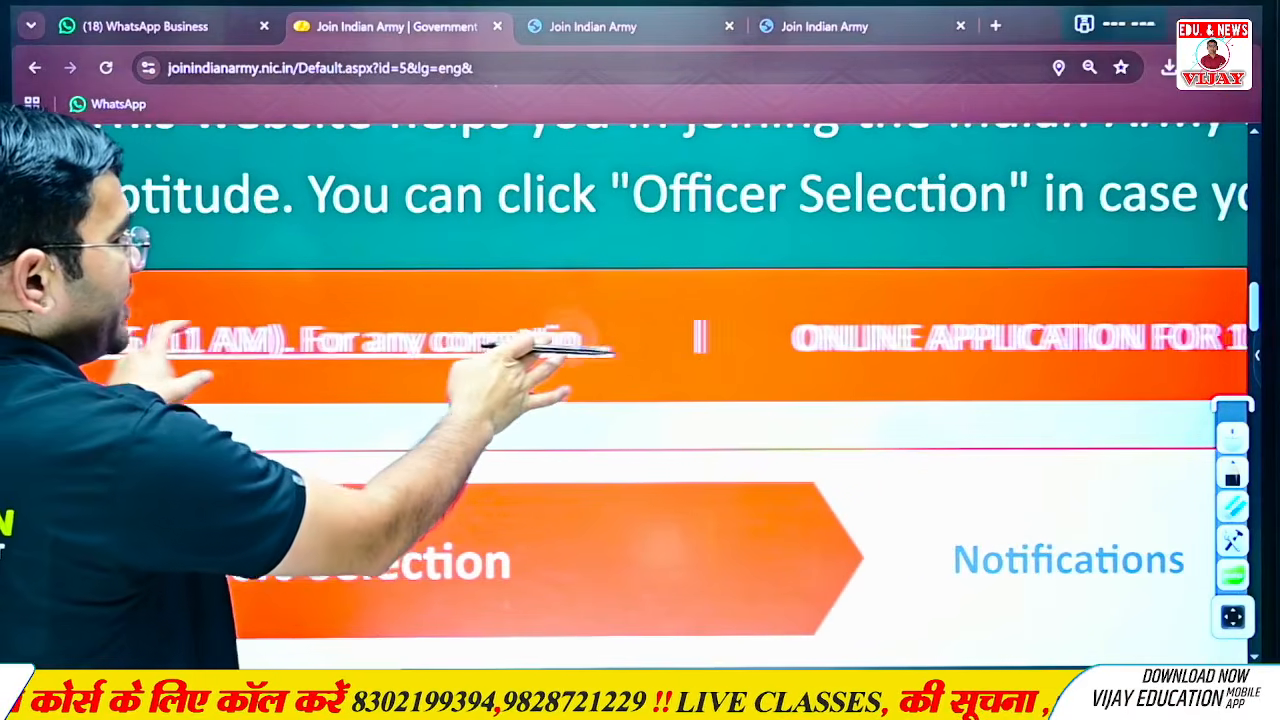
pyautogui.scroll(-4, 400, 370)
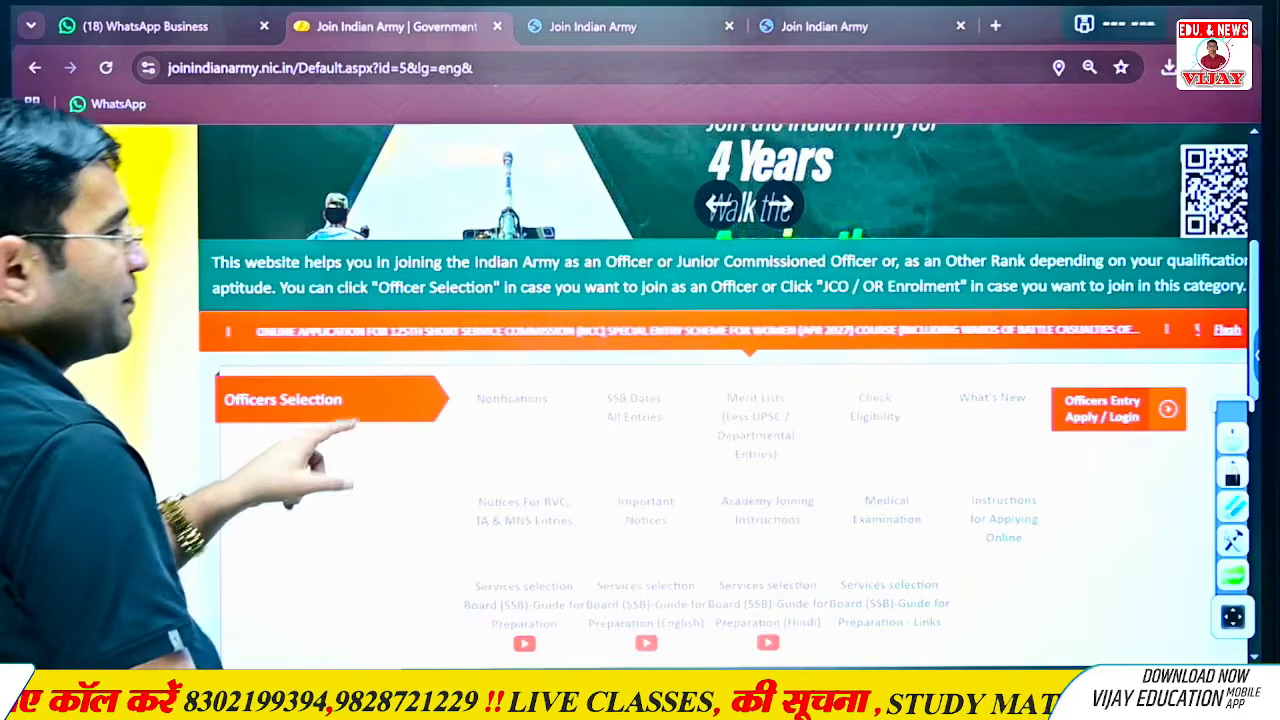
pyautogui.scroll(-2, 320, 450)
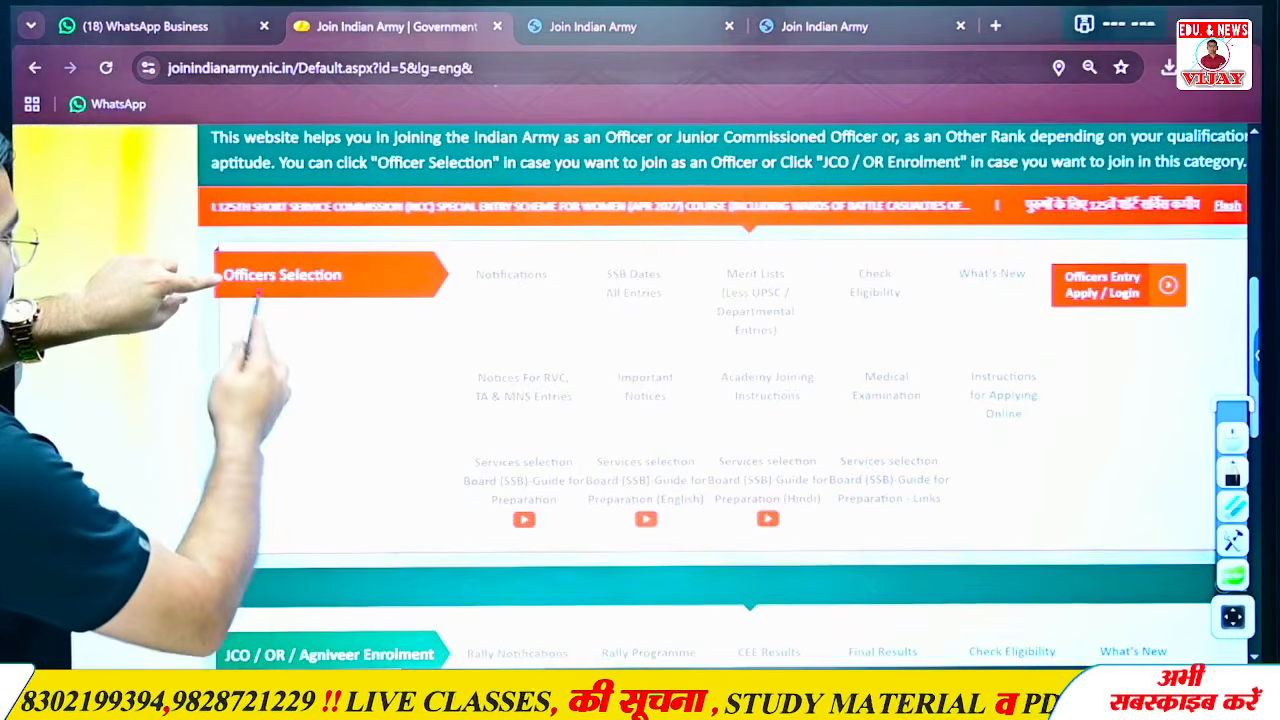
pyautogui.scroll(-5, 330, 400)
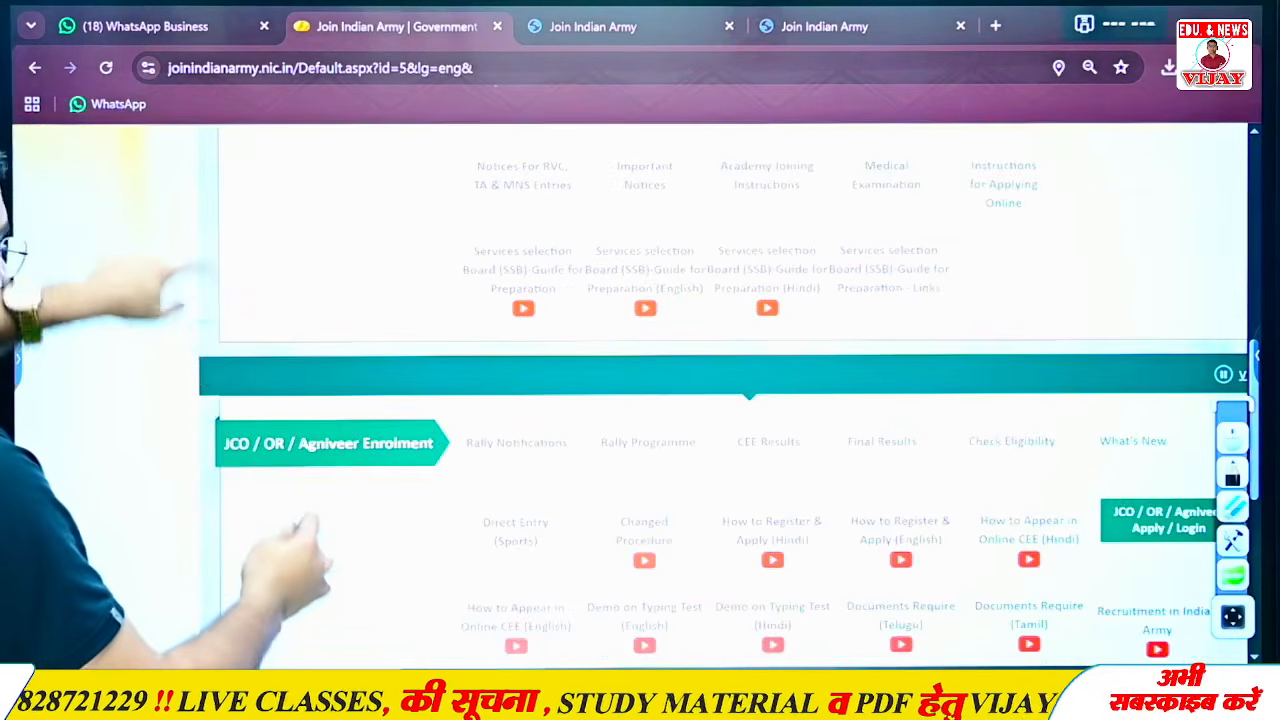
pyautogui.scroll(5, 430, 340)
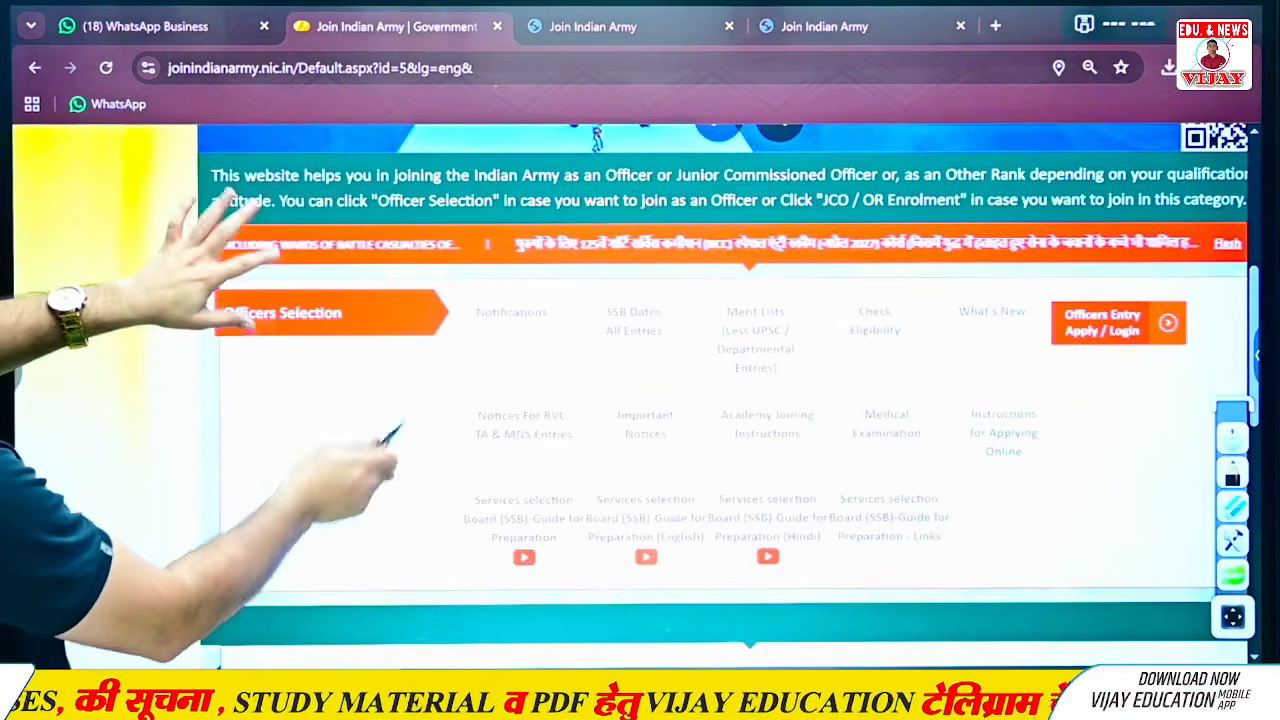
# Open the Officers Entry Apply / Login page, dismiss the saved login suggestion and start a new registration
pyautogui.hscroll(3, 640, 390)
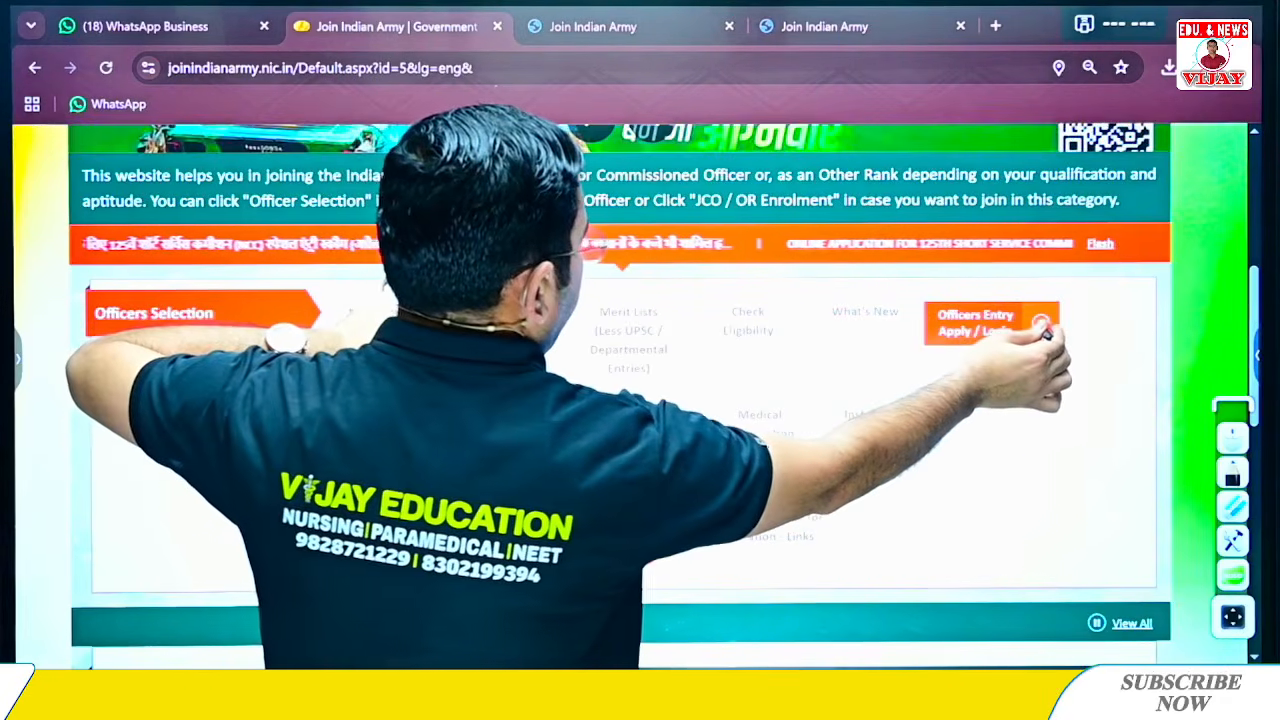
pyautogui.click(990, 323)
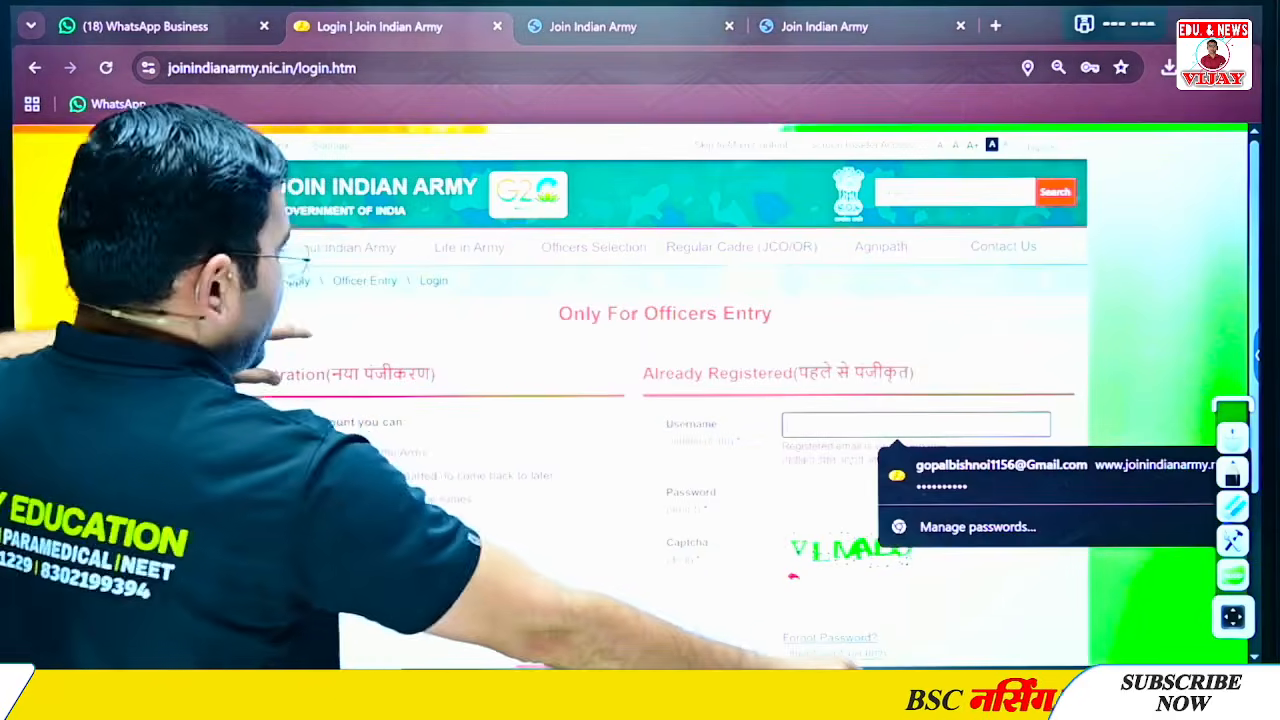
pyautogui.click(1186, 311)
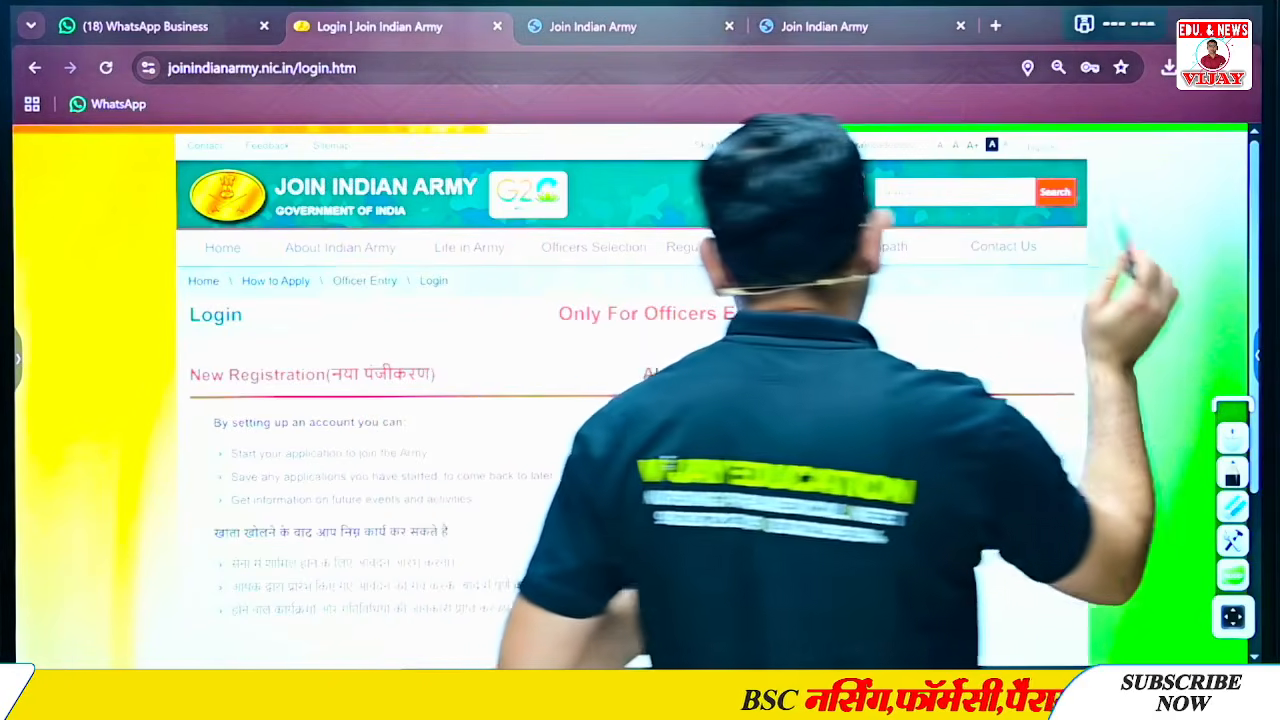
pyautogui.scroll(-1, 636, 380)
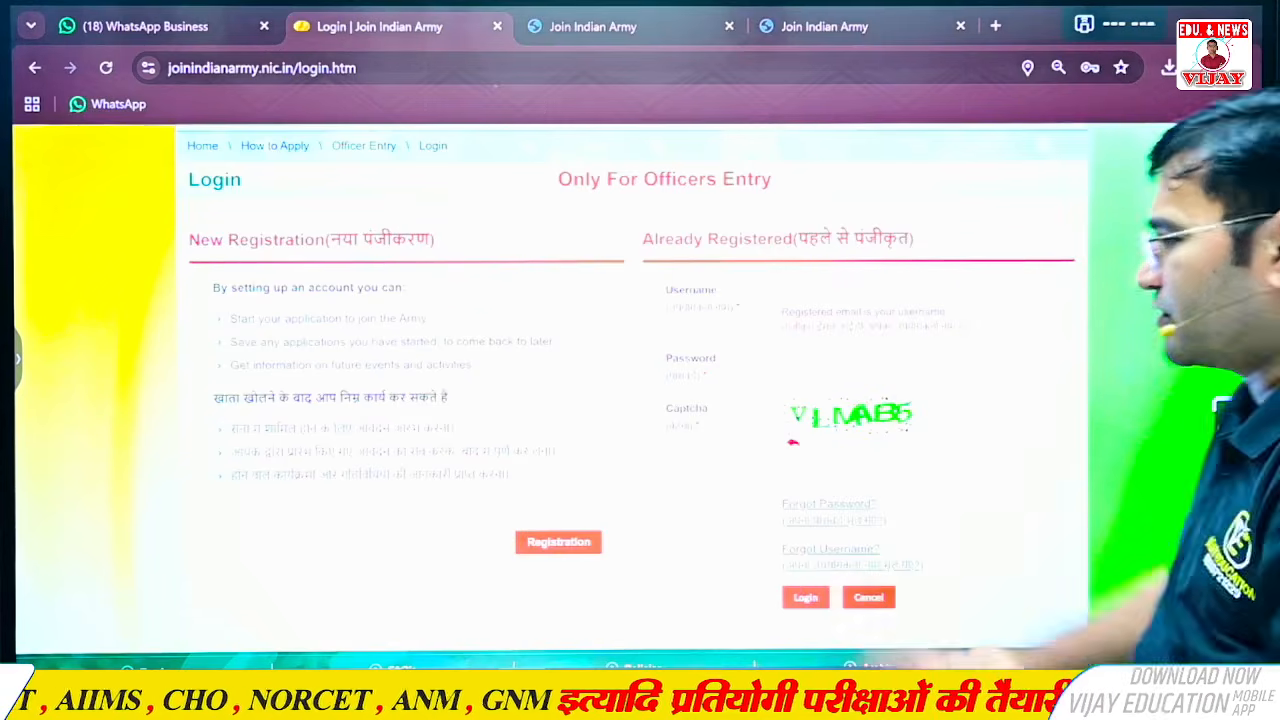
pyautogui.click(555, 541)
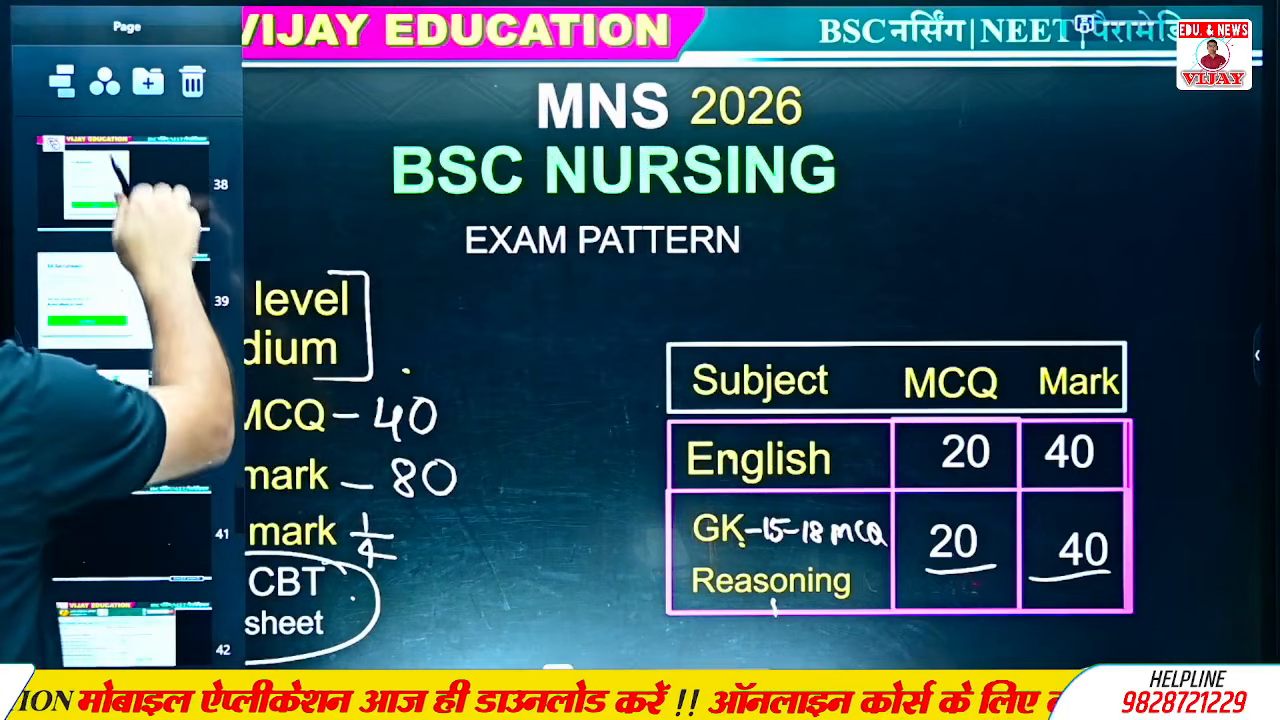
# Display whiteboard page 37 with the officer entry registration form and enlarge its Personal Details section
pyautogui.click(130, 262)
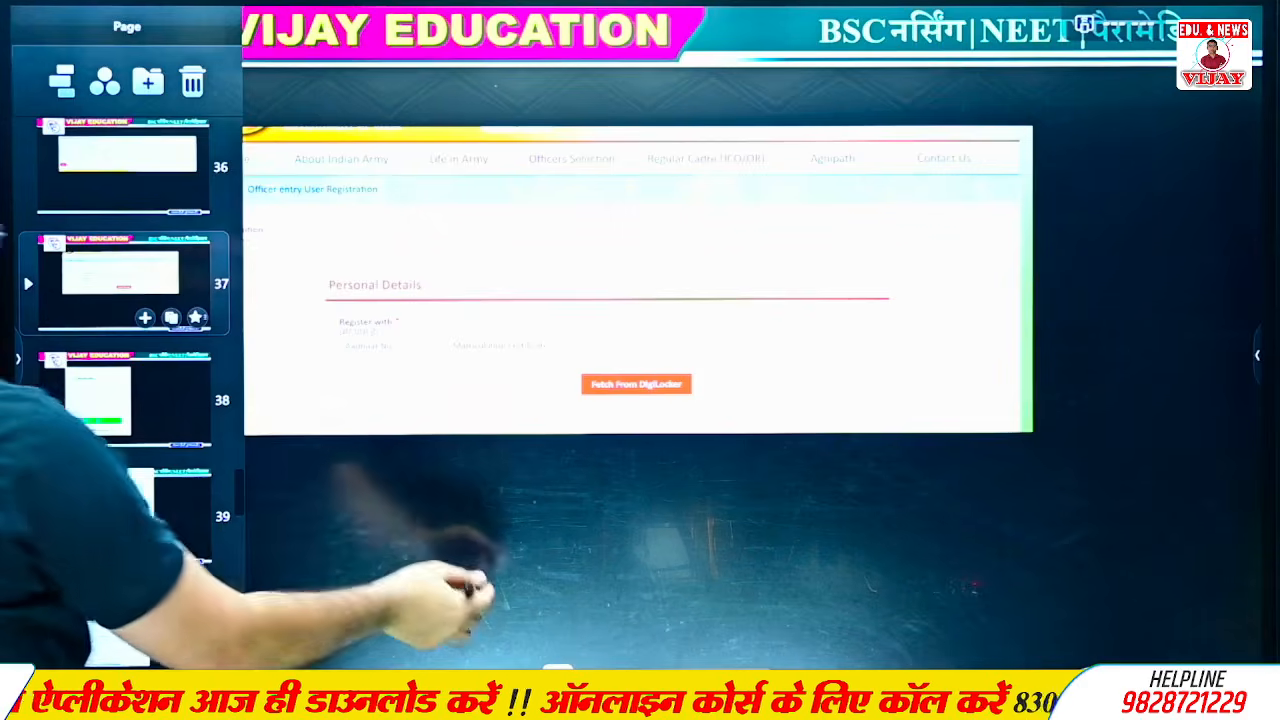
pyautogui.click(491, 588)
pyautogui.click(430, 350)
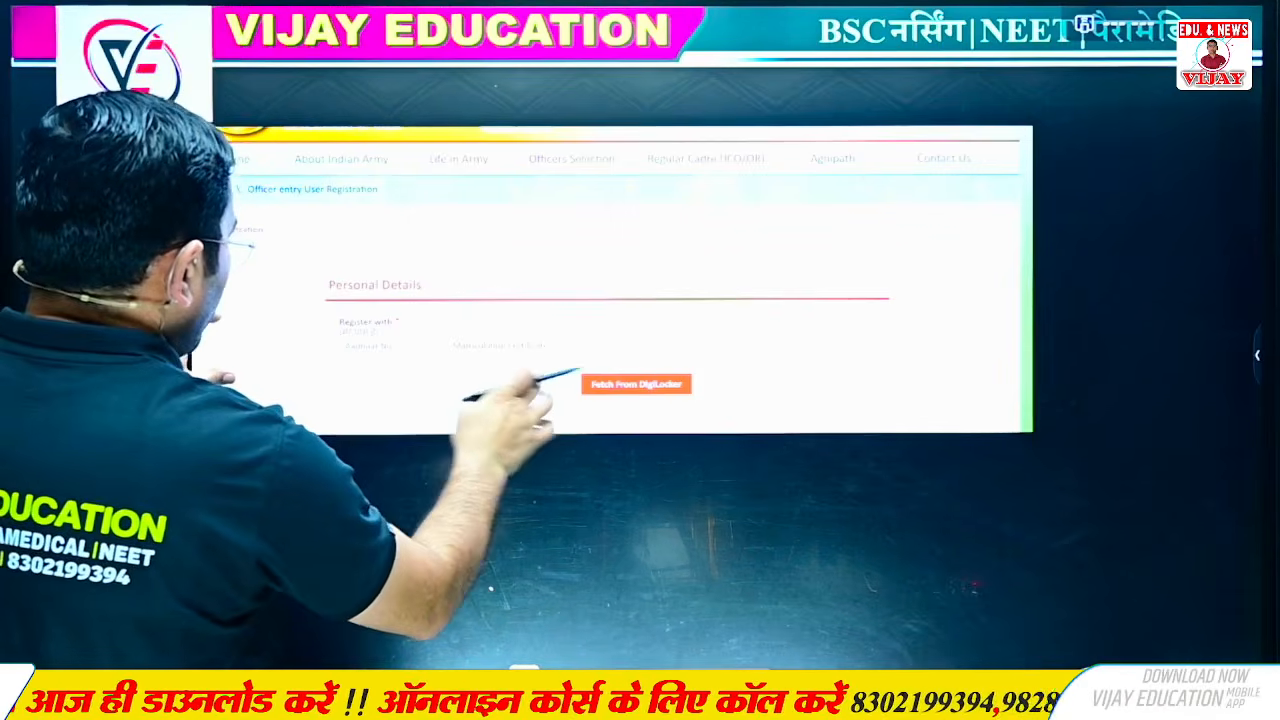
pyautogui.moveTo(528, 392); pyautogui.dragTo(645, 395)
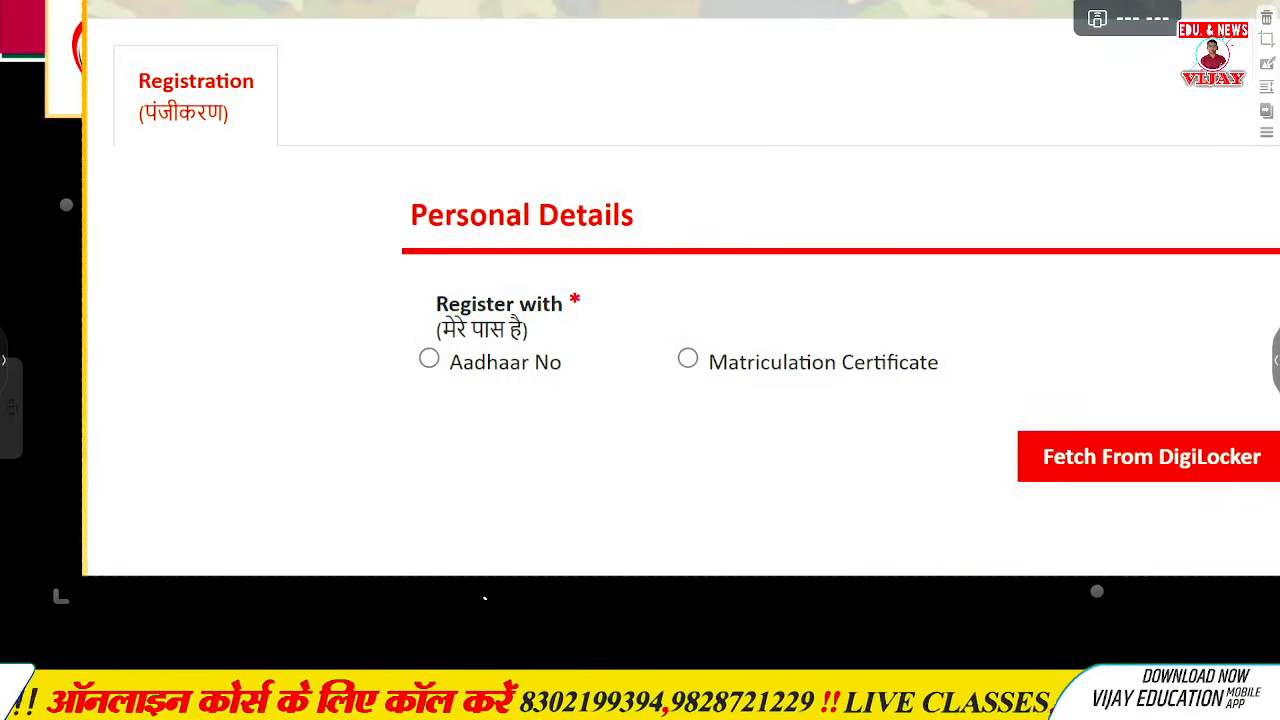
# Set the brush to black and mark the Aadhaar No option and the entry field on the JIA Recruitment page
pyautogui.click(577, 695)
pyautogui.click(877, 588)
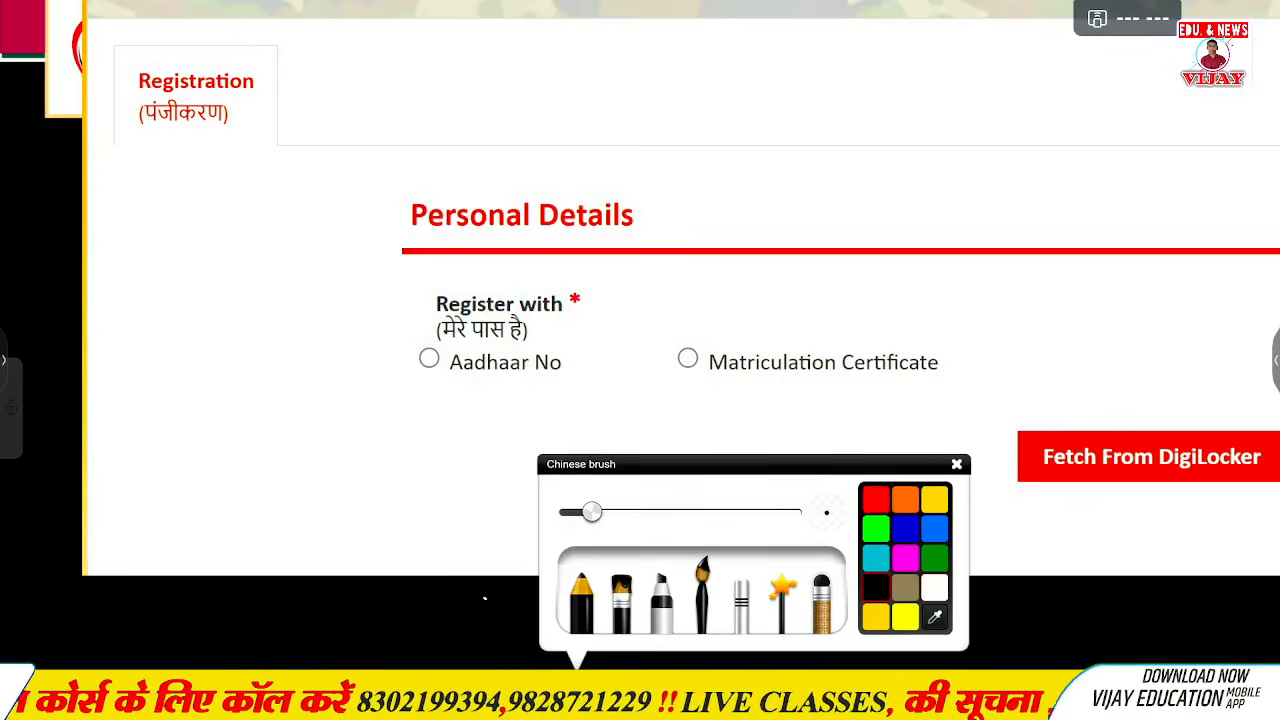
pyautogui.moveTo(442, 349); pyautogui.dragTo(434, 349)
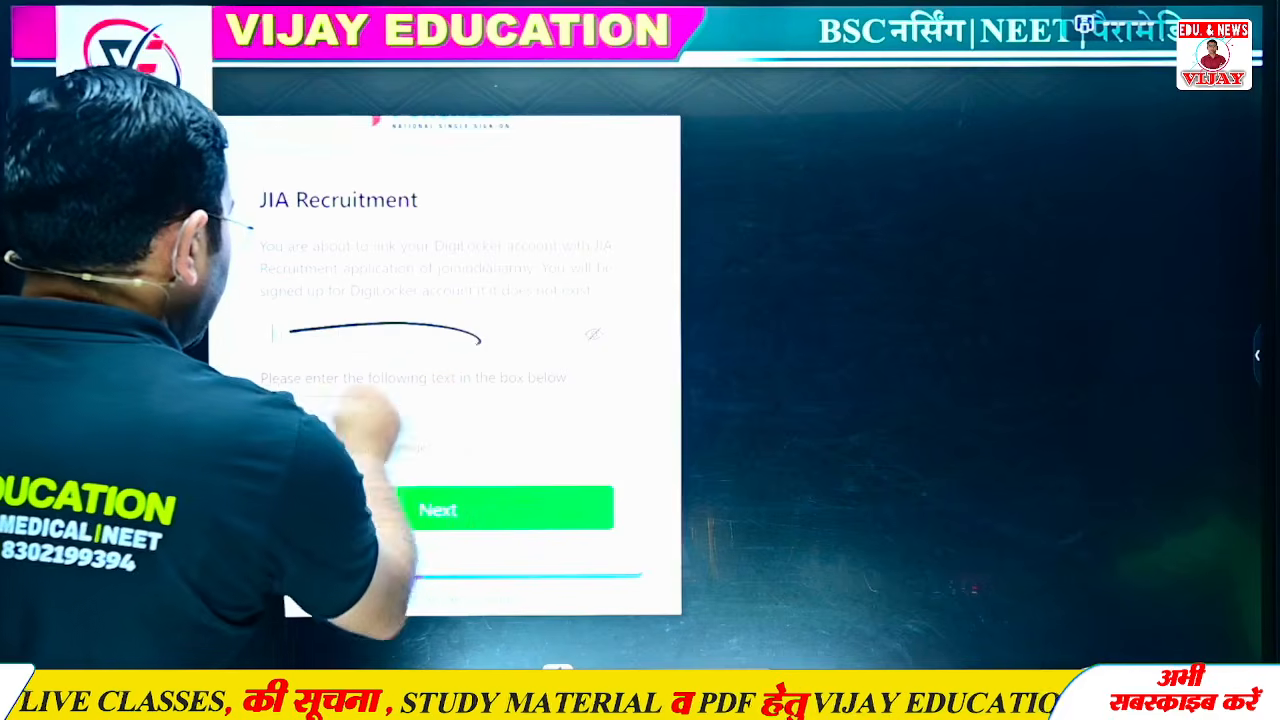
pyautogui.moveTo(480, 333); pyautogui.dragTo(476, 345)
pyautogui.moveTo(540, 437); pyautogui.dragTo(537, 490)
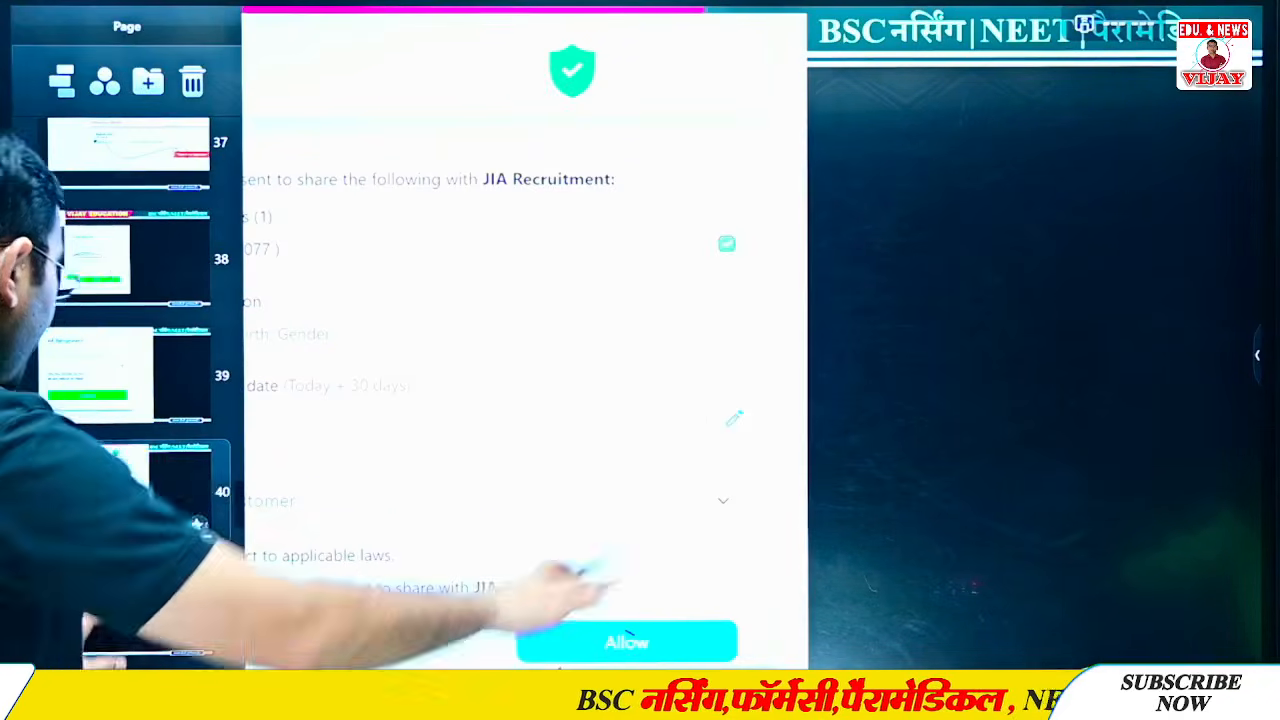
# Display whiteboard page 42 with the Officers Entry login form and hide the page list
pyautogui.scroll(-3, 110, 350)
pyautogui.click(145, 432)
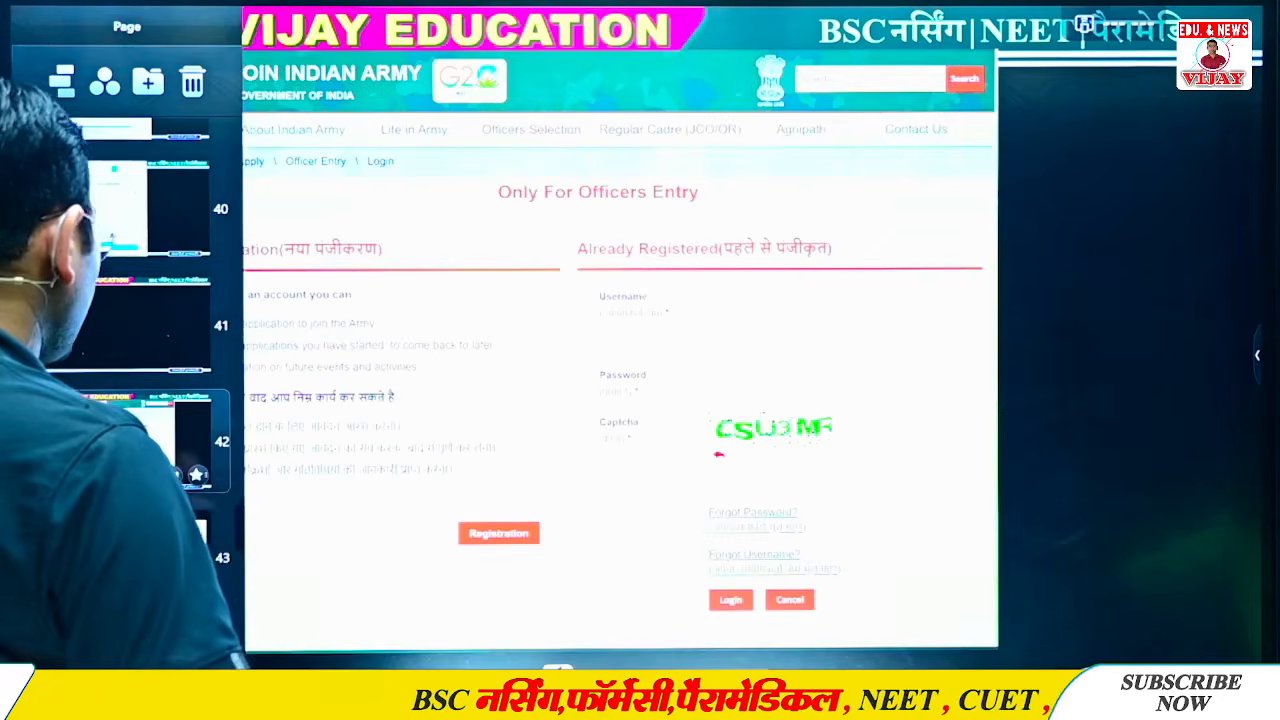
pyautogui.click(330, 532)
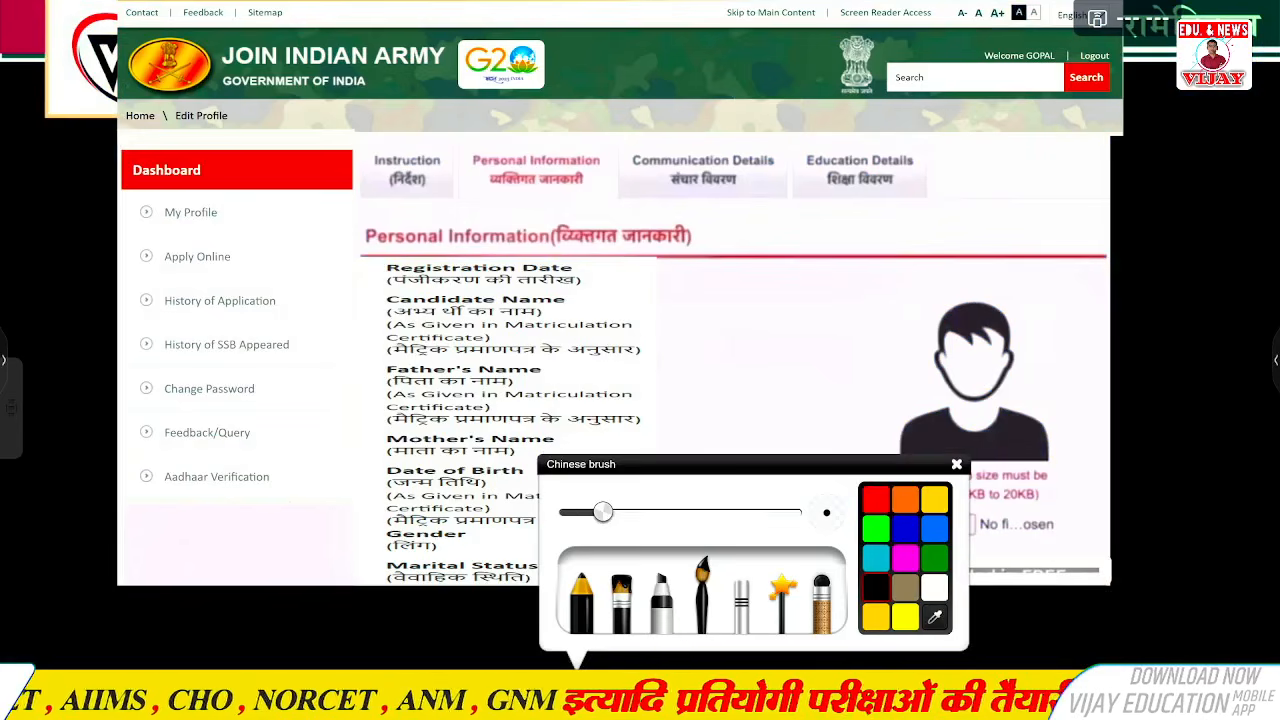
# Draw black lines beside the Personal Information fields and circle the photo's Choose file button
pyautogui.moveTo(598, 271); pyautogui.dragTo(660, 270)
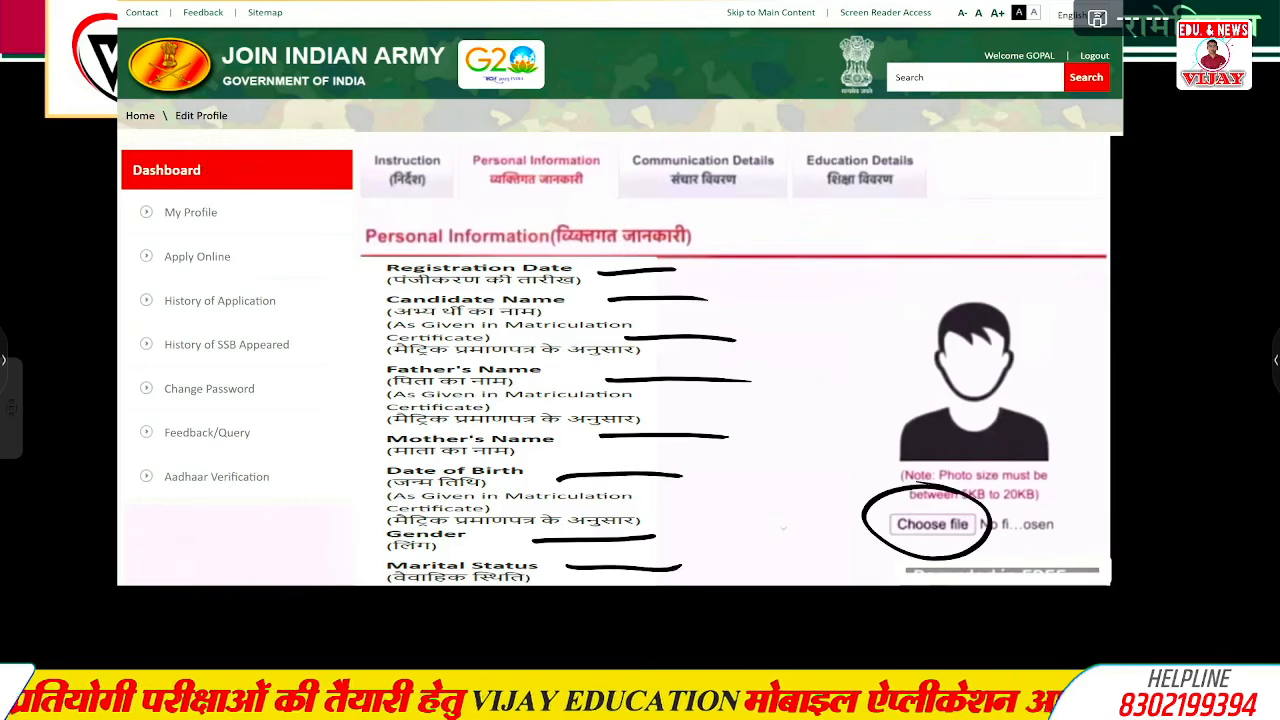
# Display the whiteboard page with the permanent and correspondence address form, and move on to the page after it
pyautogui.click(11, 408)
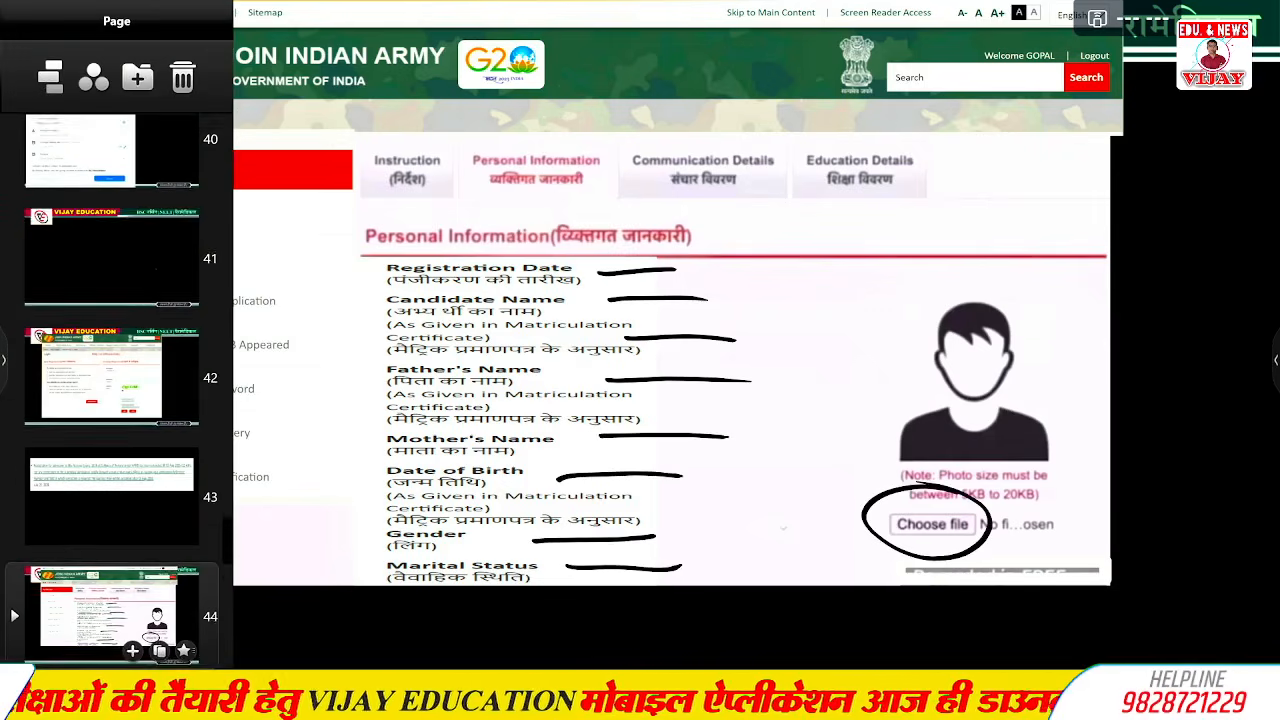
pyautogui.scroll(-2, 112, 430)
pyautogui.click(112, 537)
pyautogui.click(311, 641)
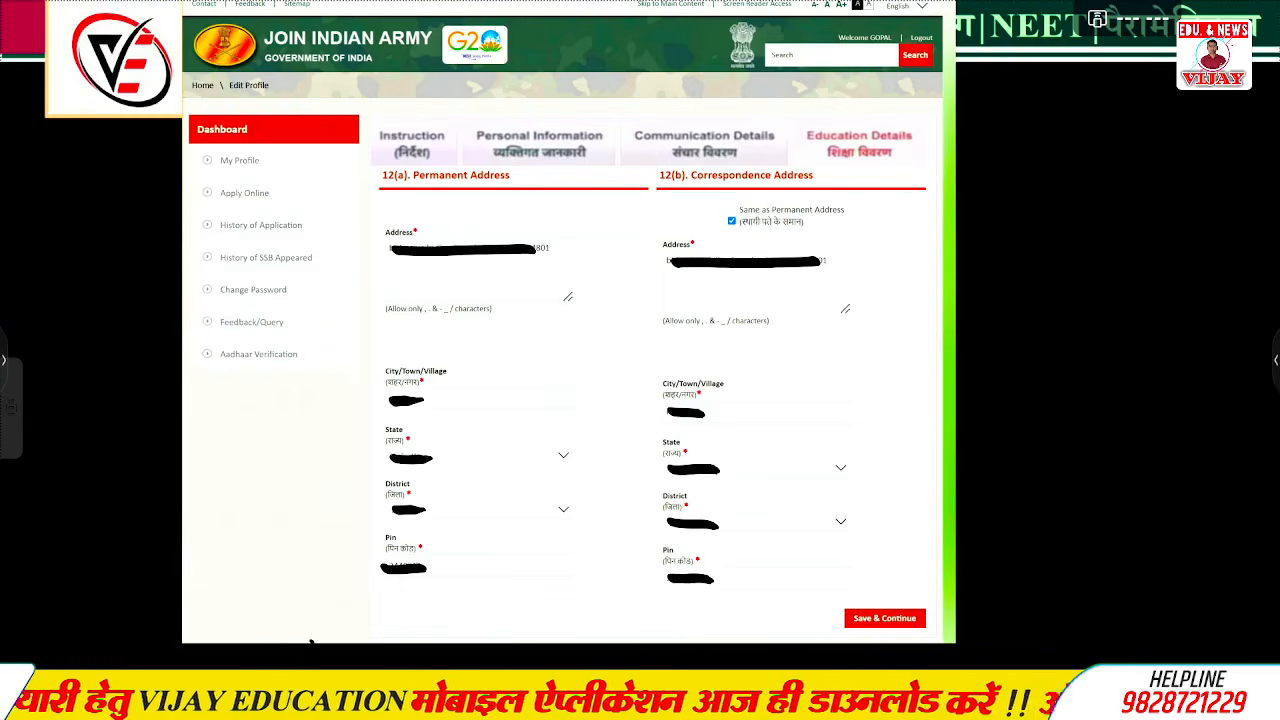
pyautogui.press('pagedown')
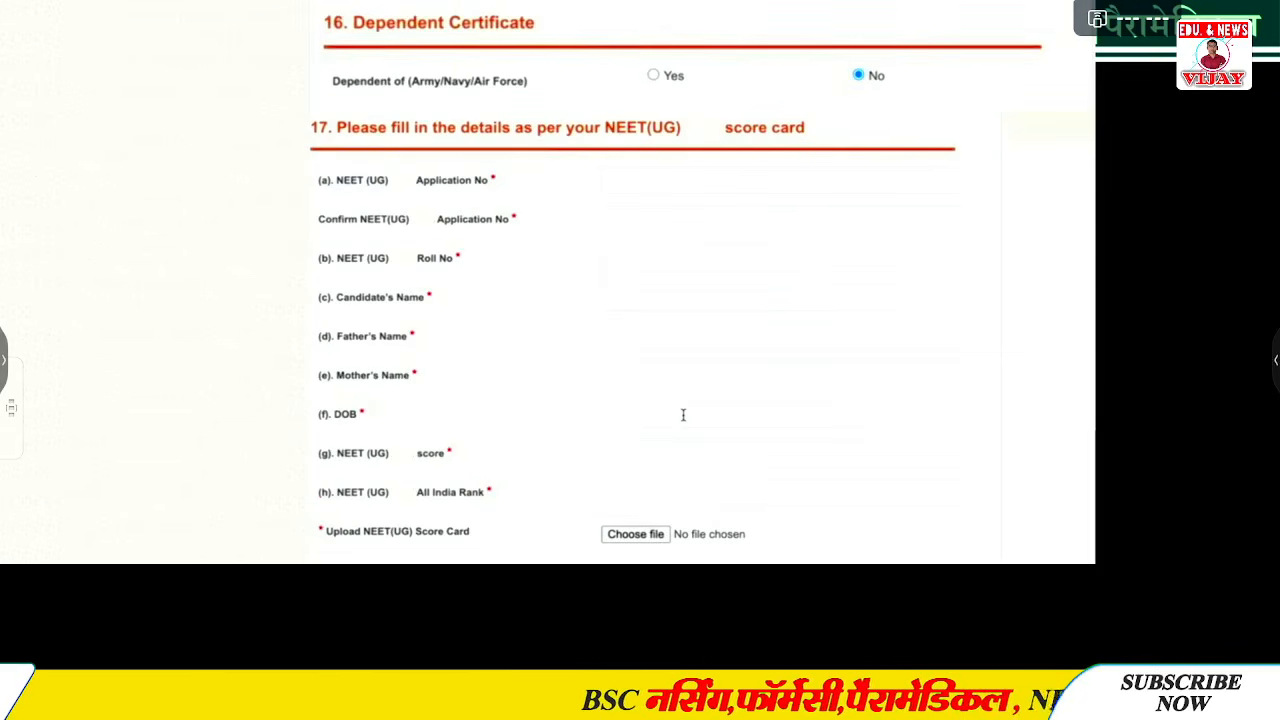
# Display whiteboard page 48 with the application summary, and move on to the submission page with the Rs 200 fee link
pyautogui.click(4, 360)
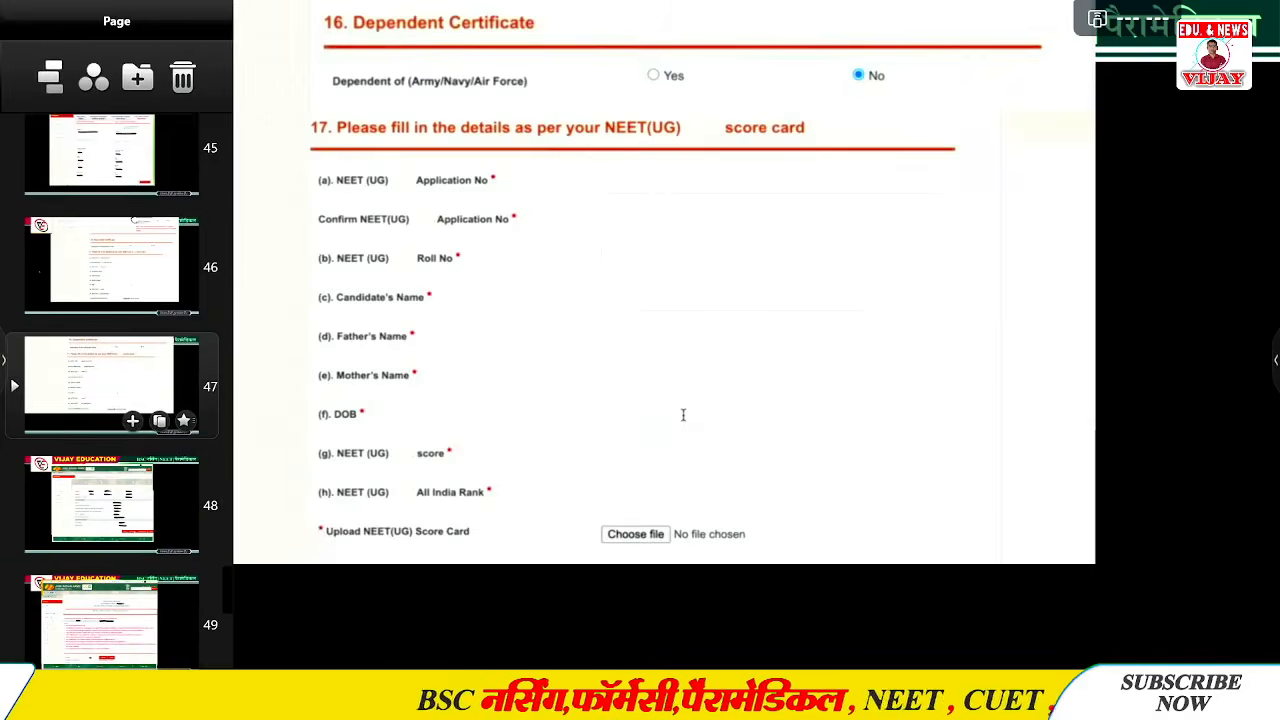
pyautogui.click(104, 502)
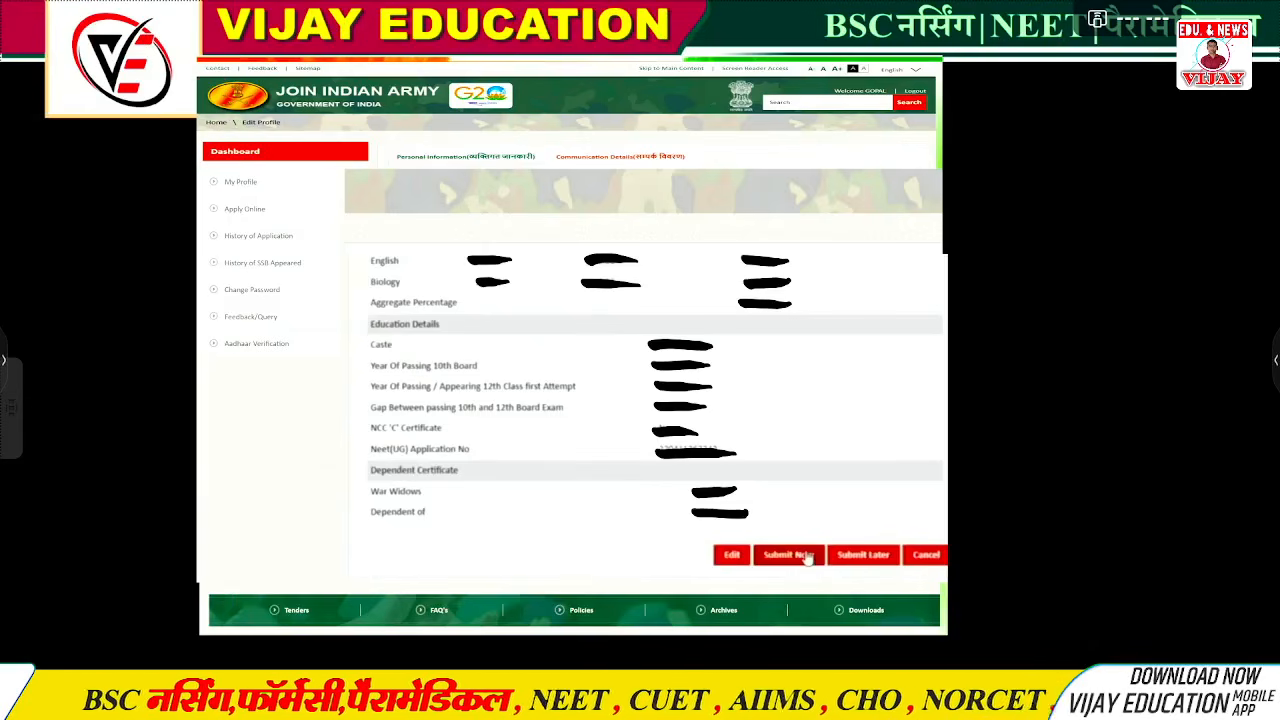
pyautogui.press('Right')
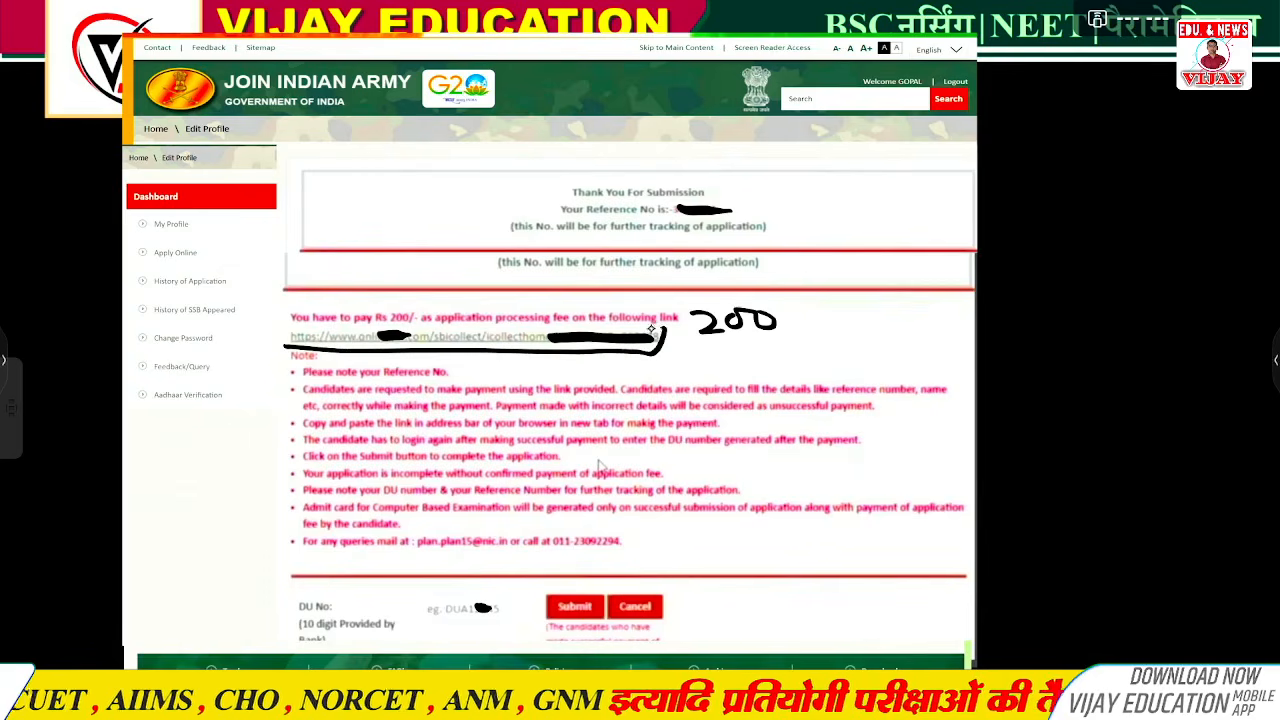
# Outline the payment link, draw an oval beside the handwritten 200, connect it to the circled DU No field, and mark the Submit button
pyautogui.moveTo(651, 329); pyautogui.dragTo(286, 349)
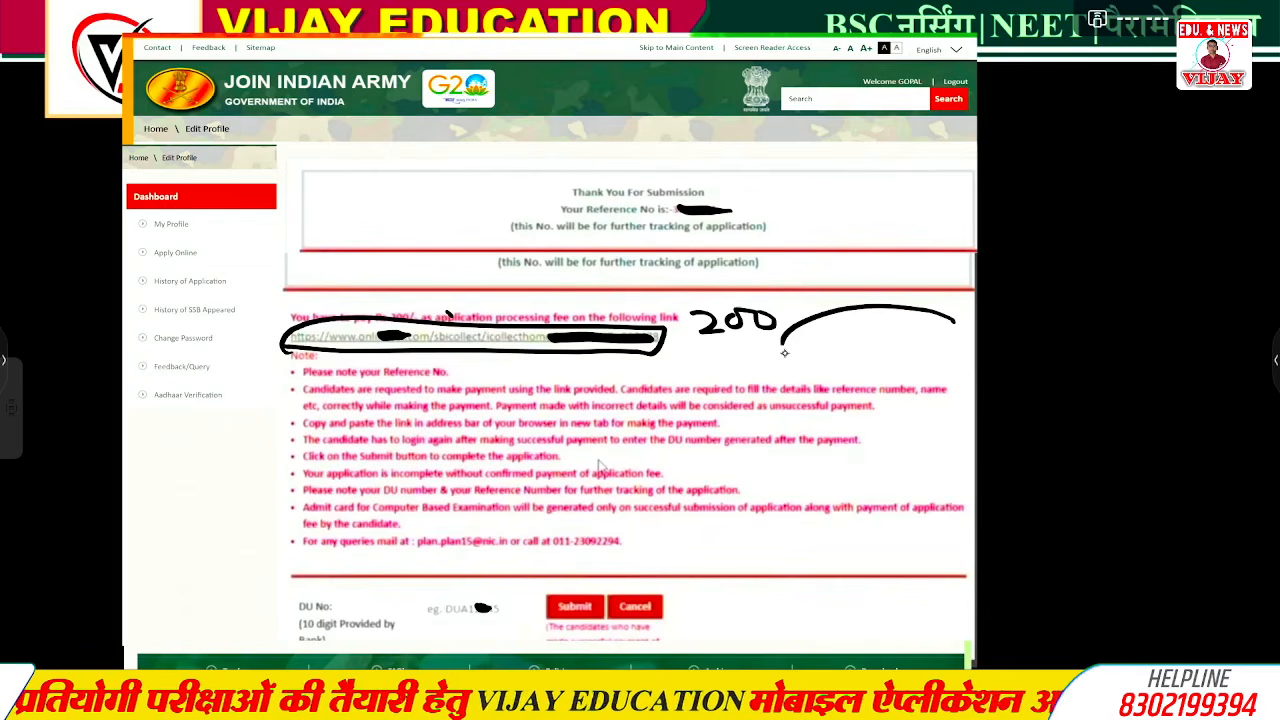
pyautogui.moveTo(784, 352)
pyautogui.mouseDown()
pyautogui.moveTo(966, 345)
pyautogui.moveTo(931, 298)
pyautogui.mouseUp()
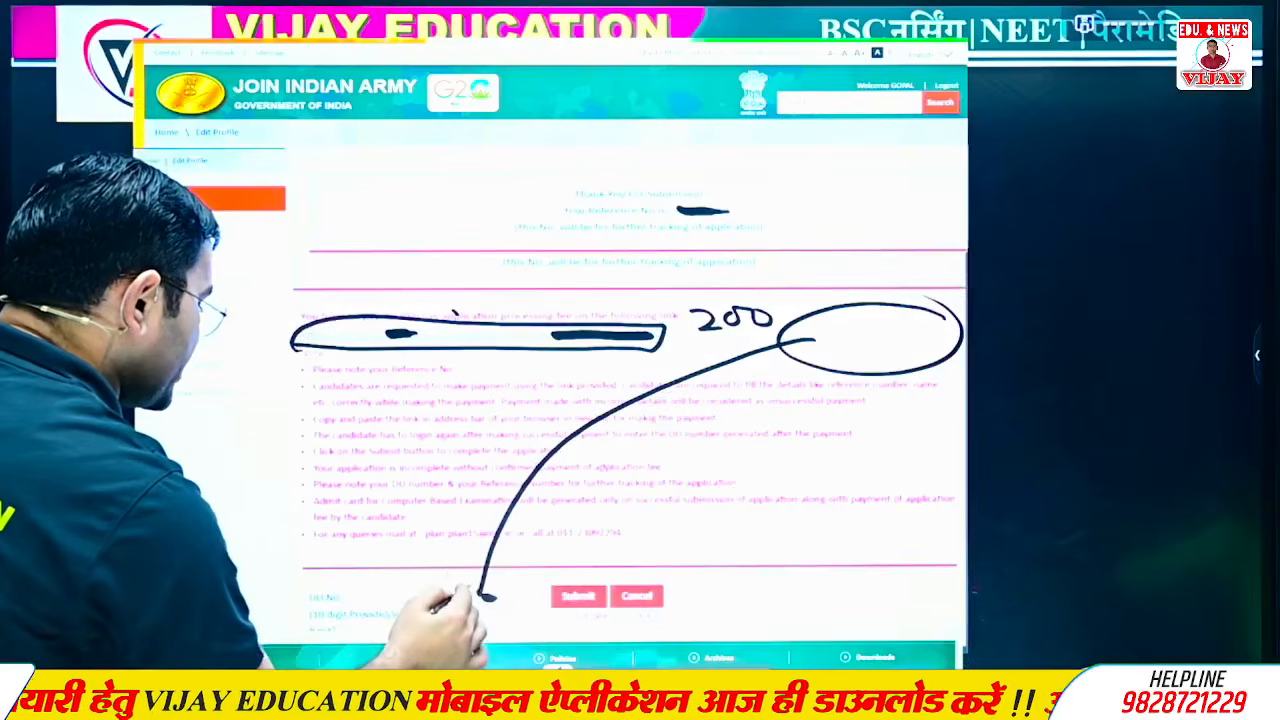
pyautogui.moveTo(470, 570); pyautogui.dragTo(462, 572)
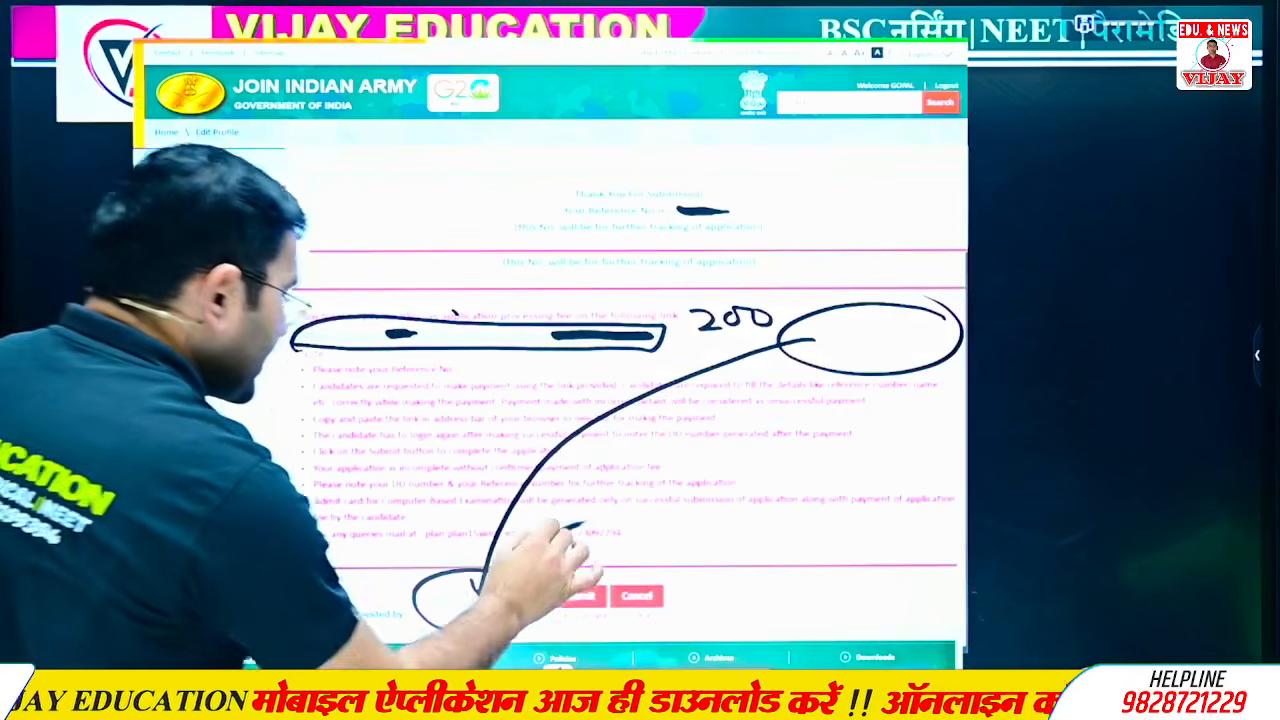
pyautogui.moveTo(586, 525)
pyautogui.mouseDown()
pyautogui.moveTo(587, 578)
pyautogui.moveTo(600, 564)
pyautogui.mouseUp()
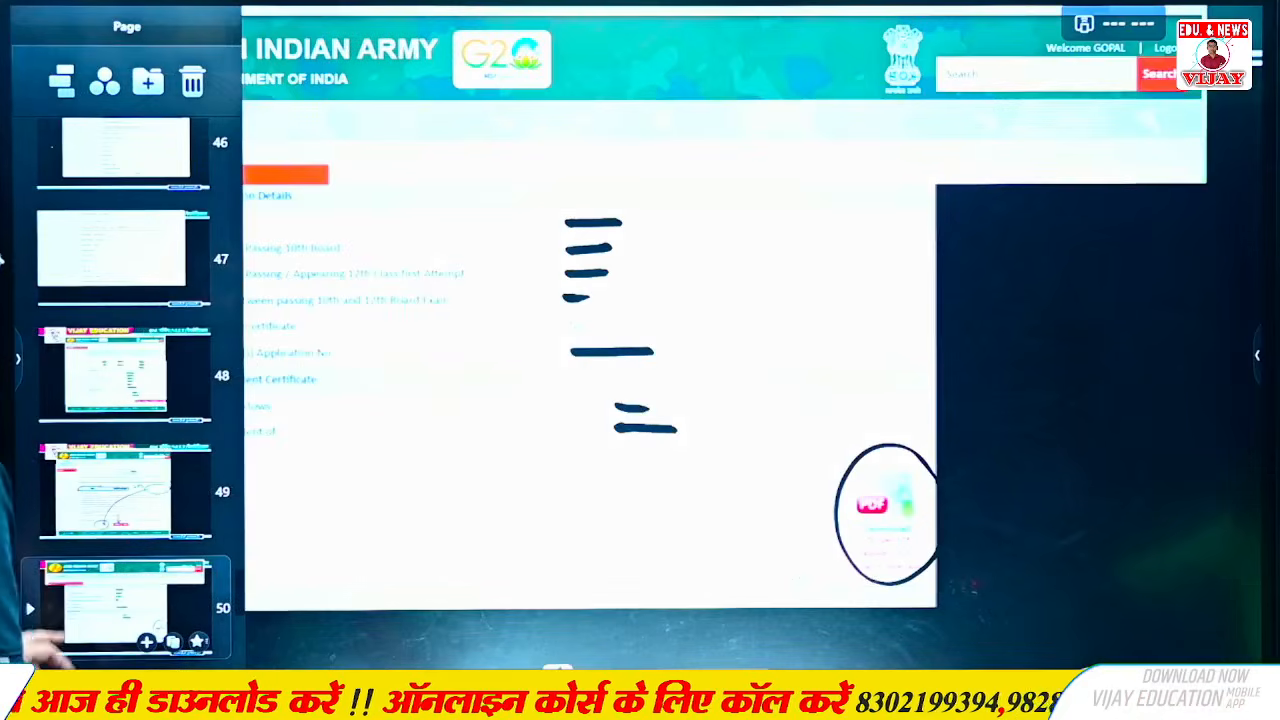
# Browse the whiteboard page list past page 50 and back to the early syllabus pages
pyautogui.scroll(-3, 130, 350)
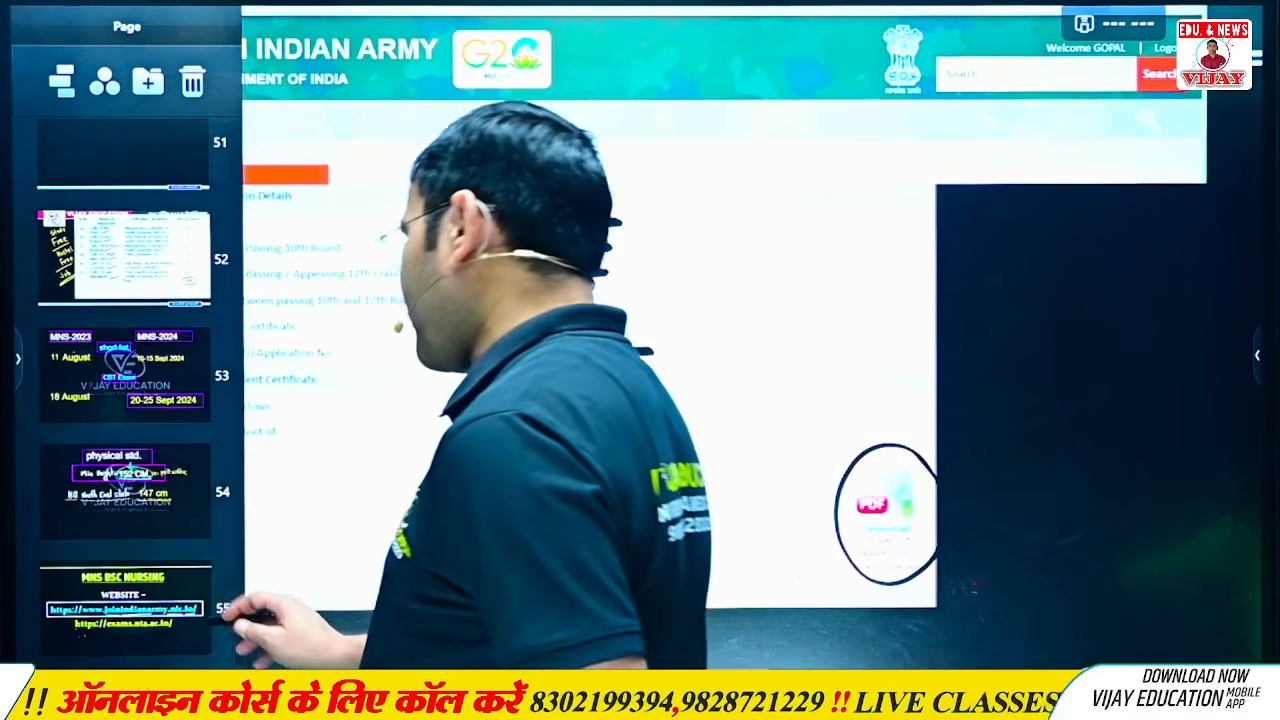
pyautogui.scroll(4, 150, 470)
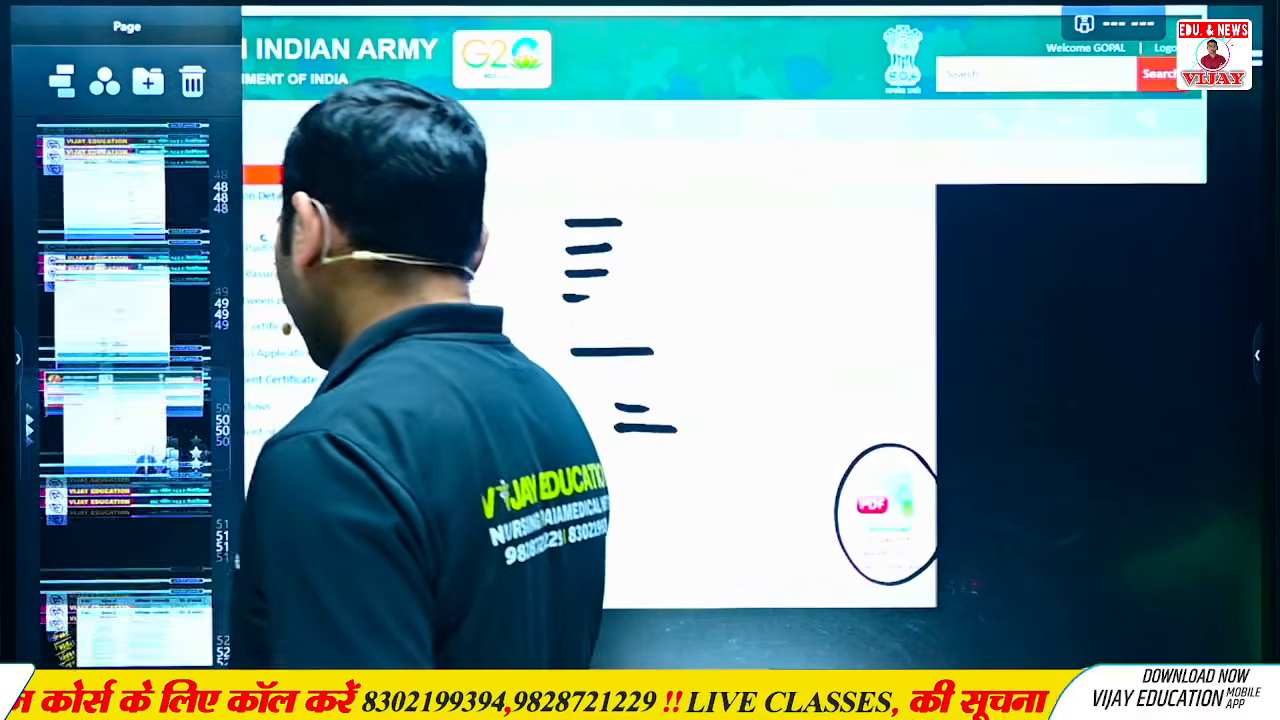
pyautogui.scroll(10, 125, 390)
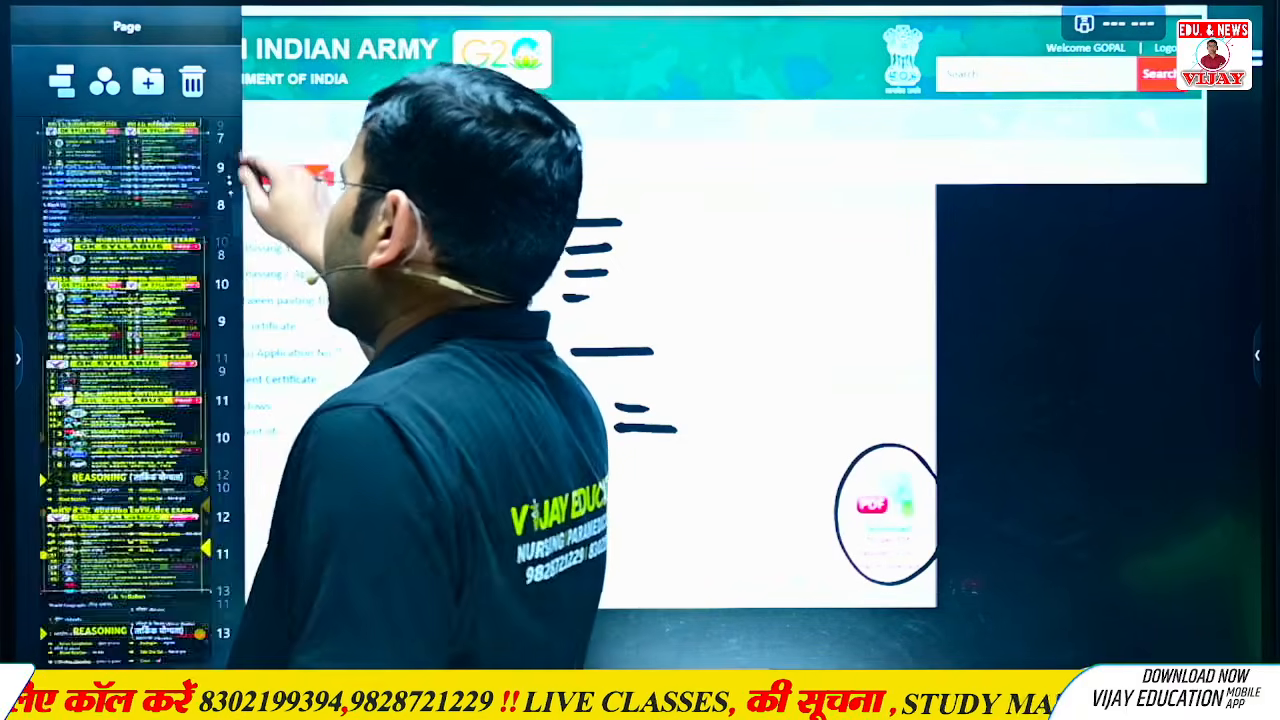